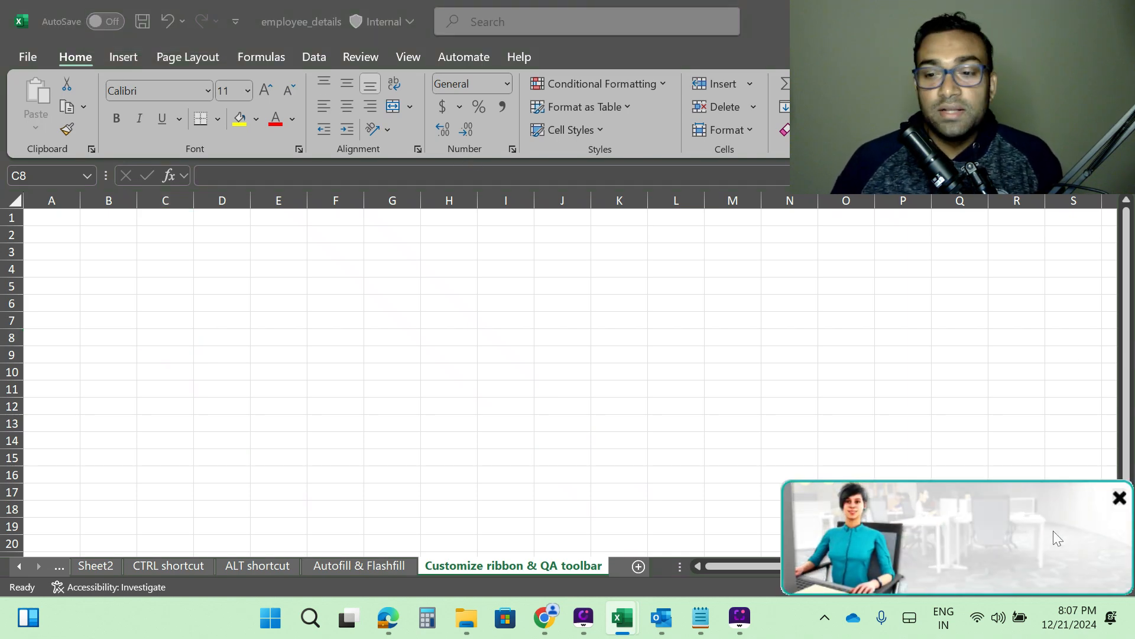
# Open the Quick Access Toolbar customization options with more commands.
pyautogui.click(1121, 498)
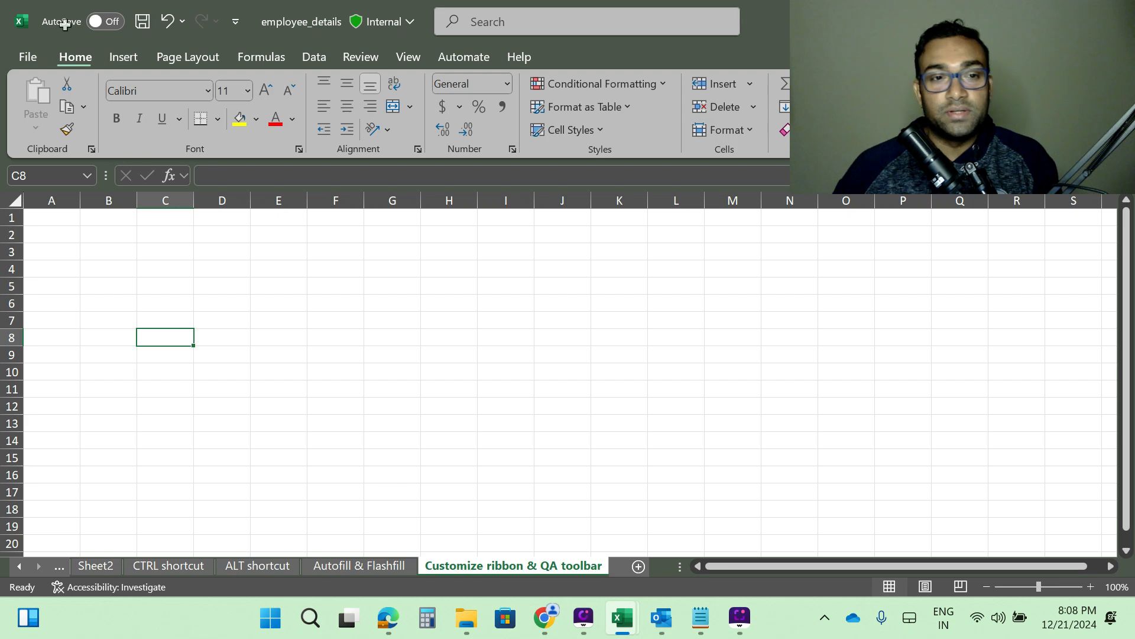
pyautogui.click(314, 58)
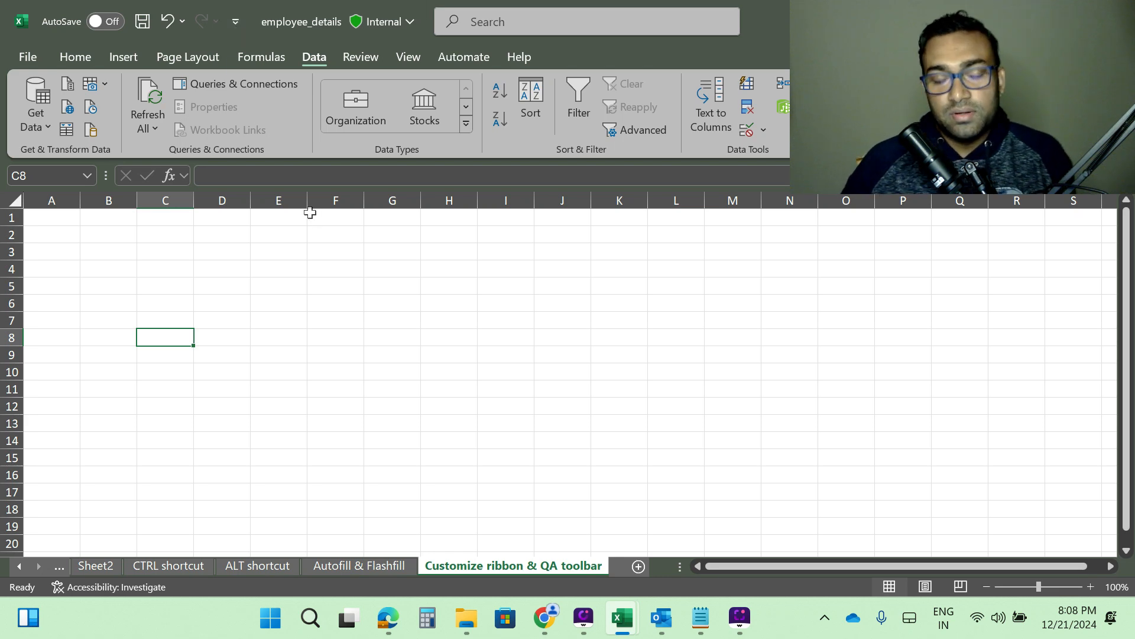
pyautogui.click(236, 23)
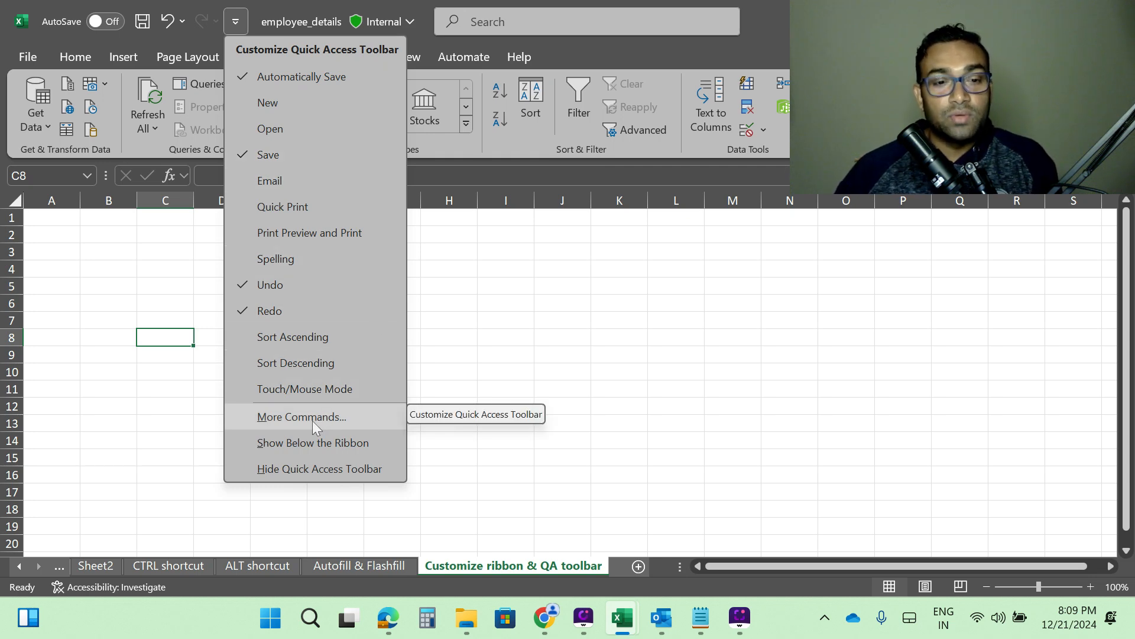
pyautogui.click(297, 413)
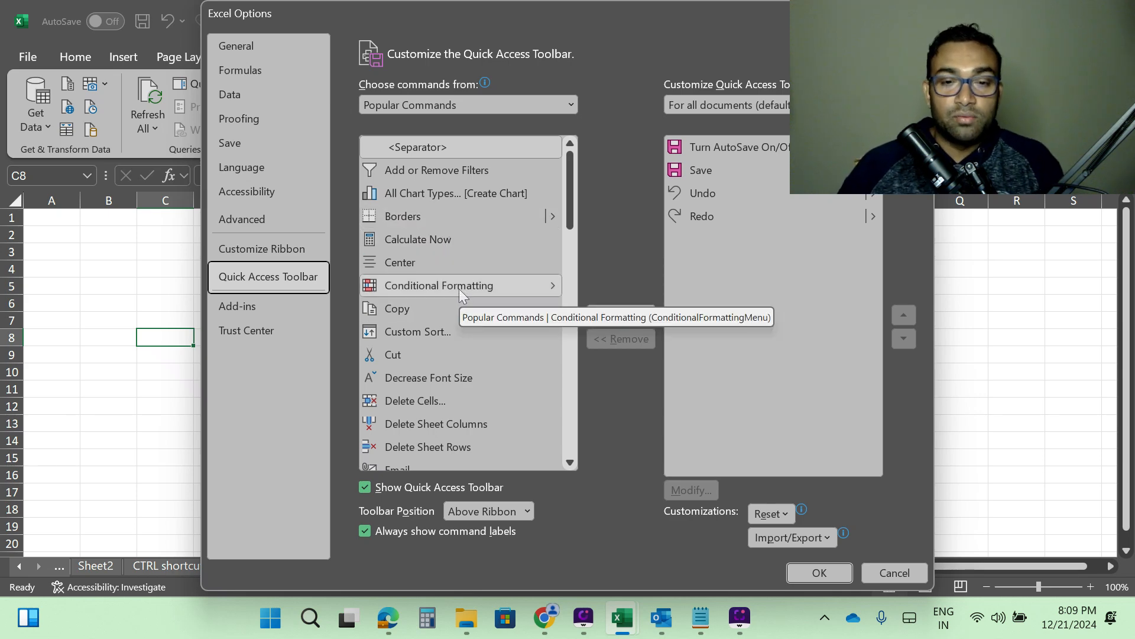
# Add Conditional Formatting to the Quick Access Toolbar list and remove it from the list again.
pyautogui.click(544, 285)
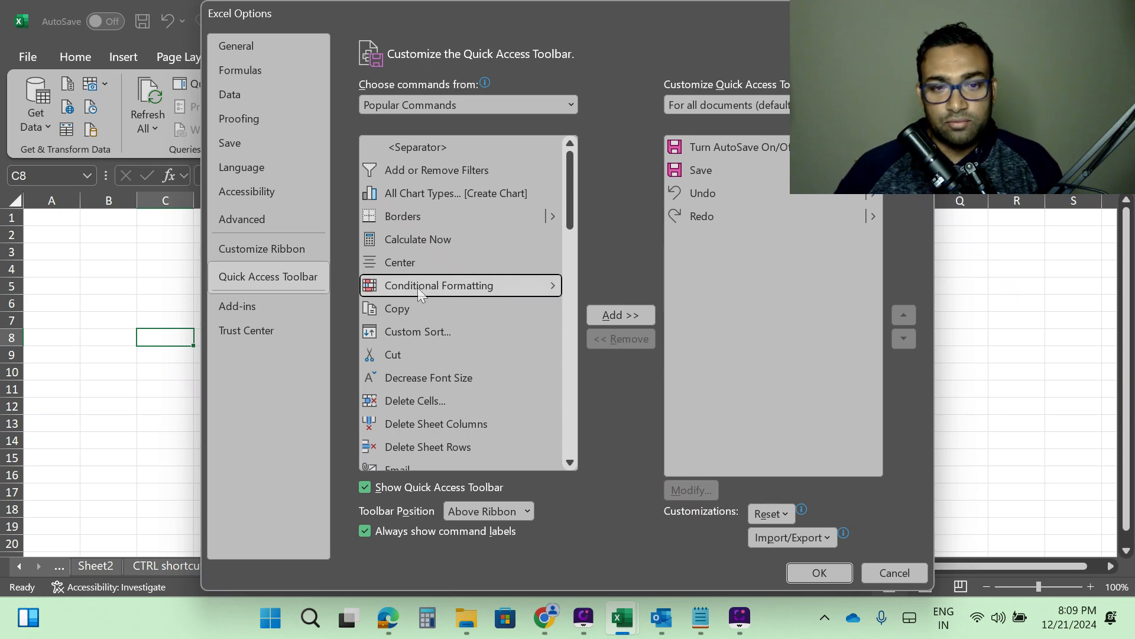
pyautogui.click(610, 314)
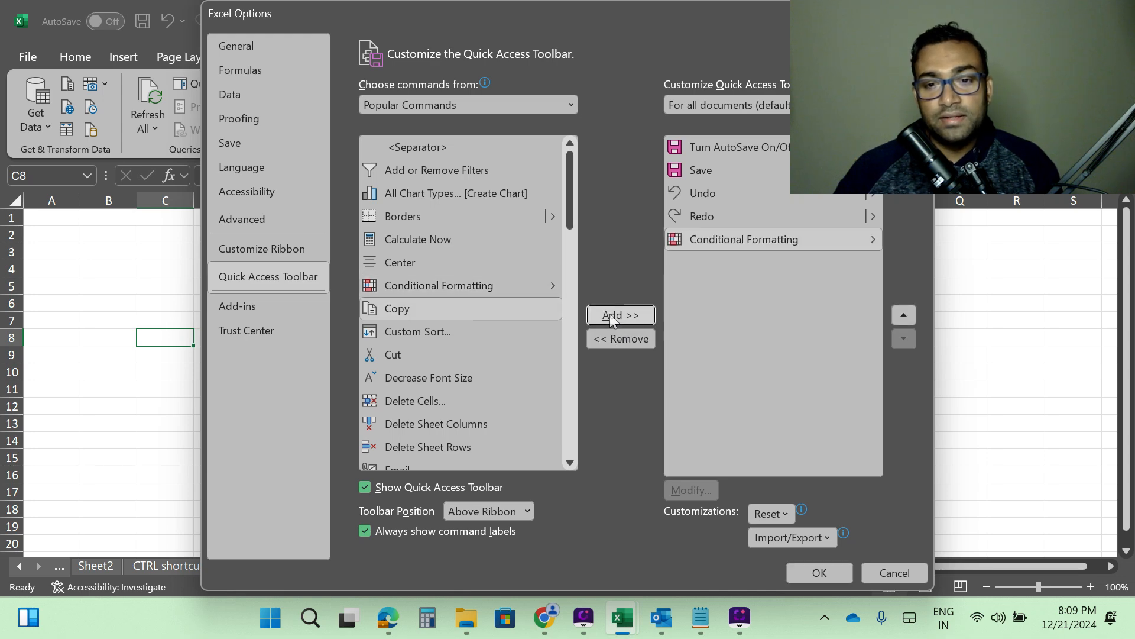
pyautogui.click(814, 239)
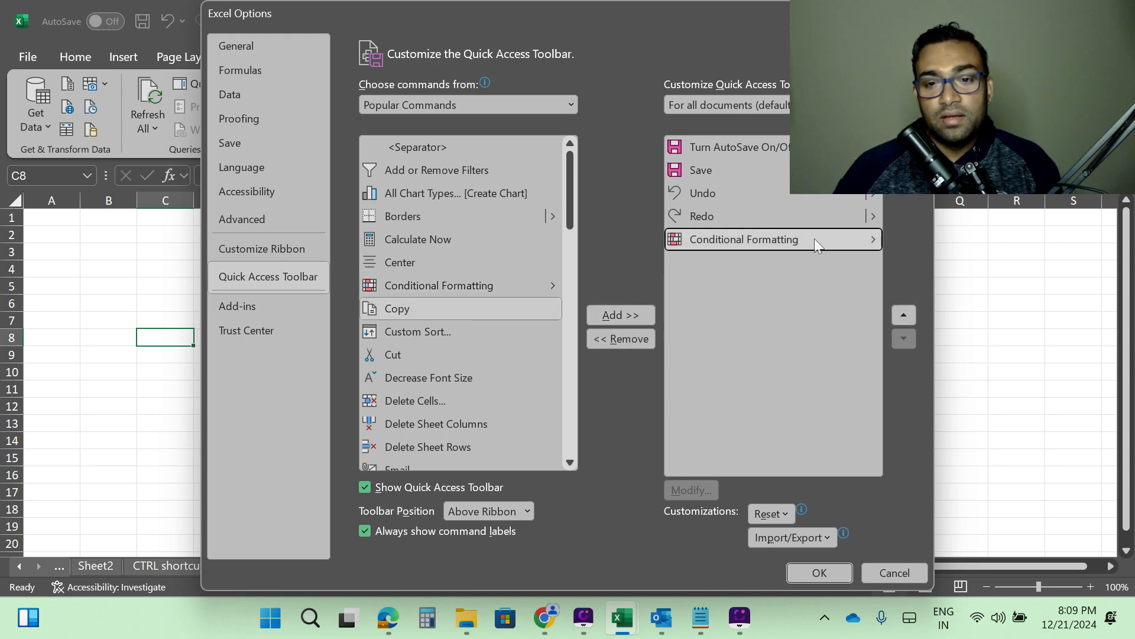
pyautogui.doubleClick(845, 243)
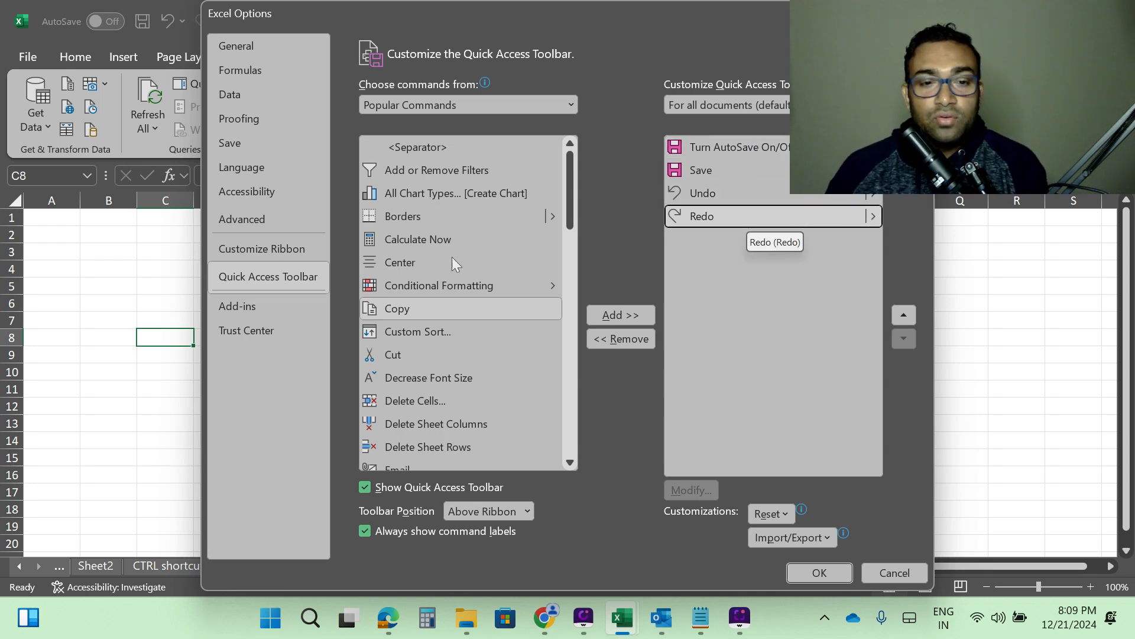
# Add Fill Color to the Quick Access Toolbar commands.
pyautogui.click(481, 289)
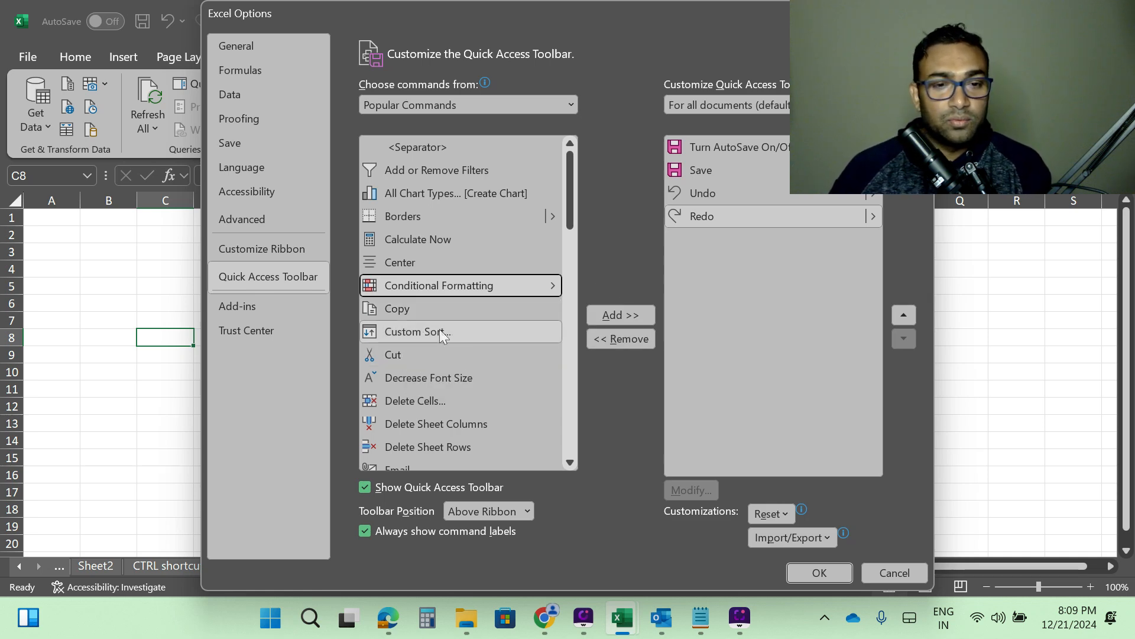
pyautogui.scroll(-2, 467, 219)
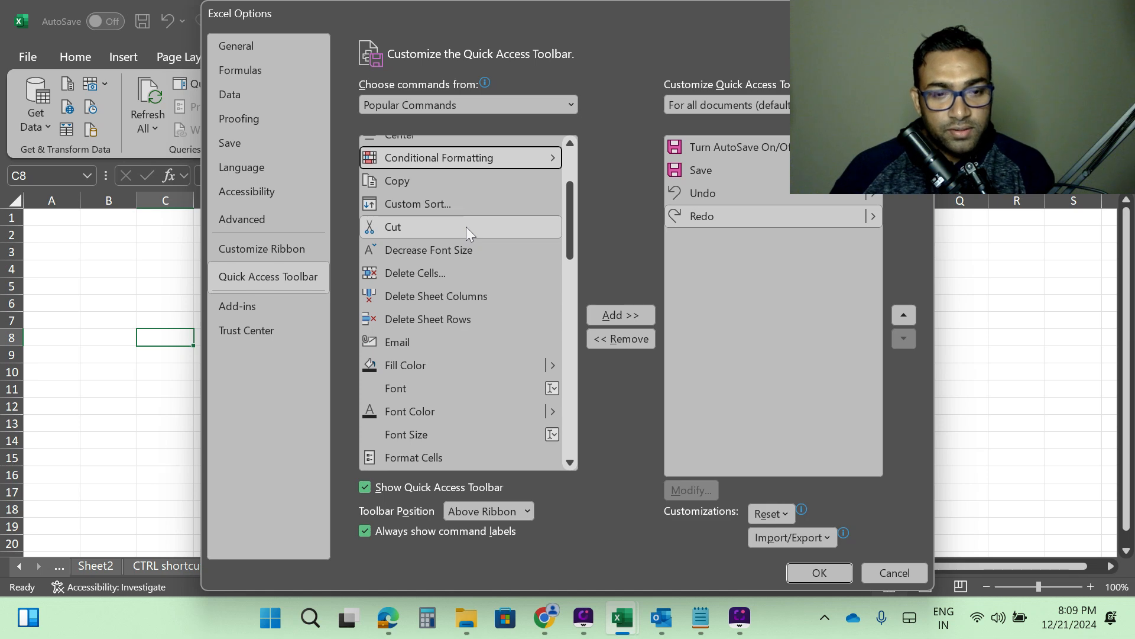
pyautogui.click(407, 365)
pyautogui.click(616, 315)
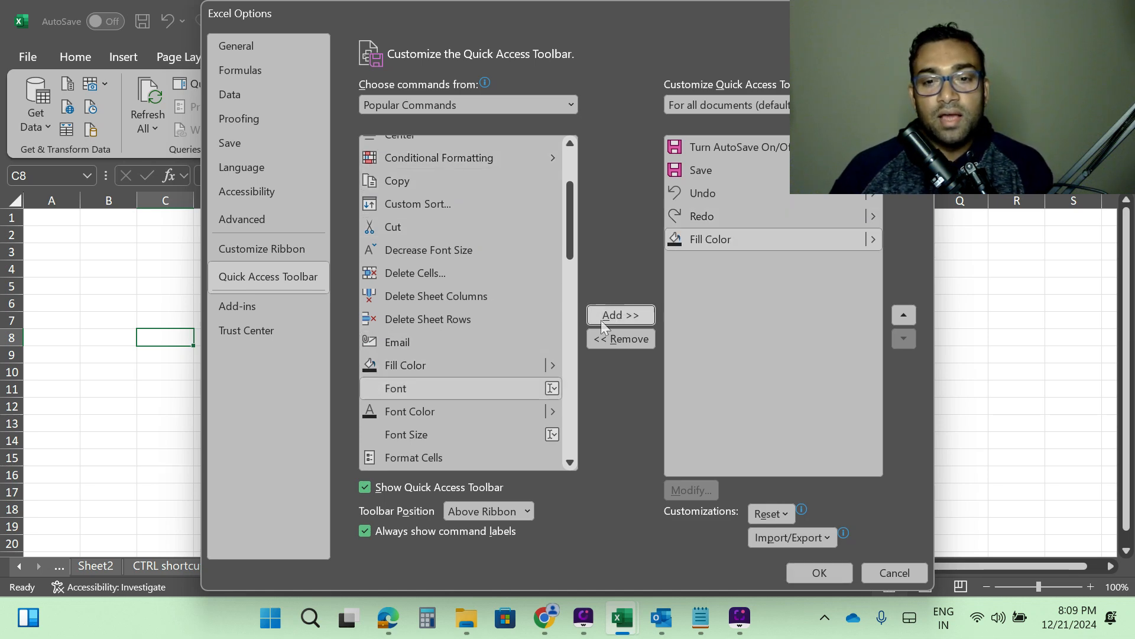
# Add Freeze Panes to the Quick Access Toolbar commands.
pyautogui.scroll(-2, 474, 366)
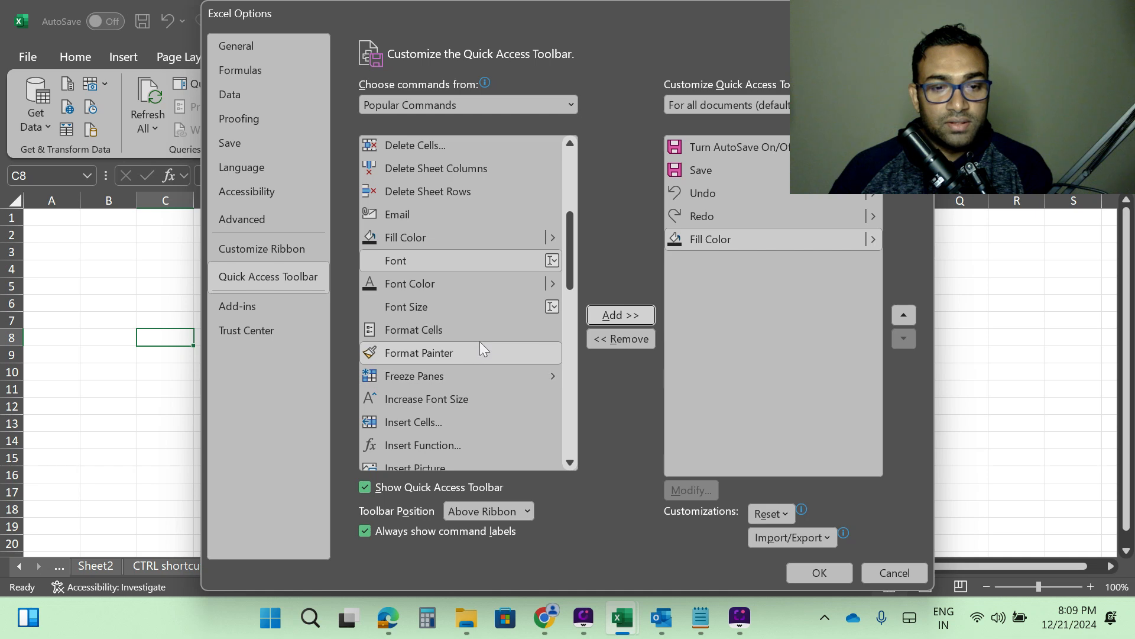
pyautogui.click(423, 374)
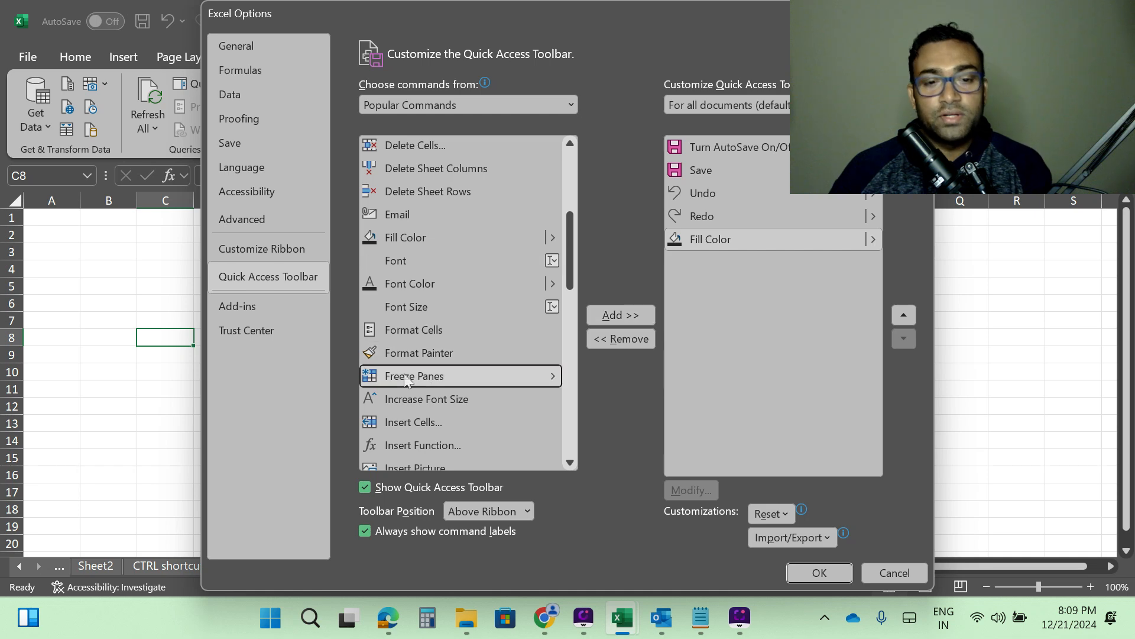
pyautogui.click(615, 314)
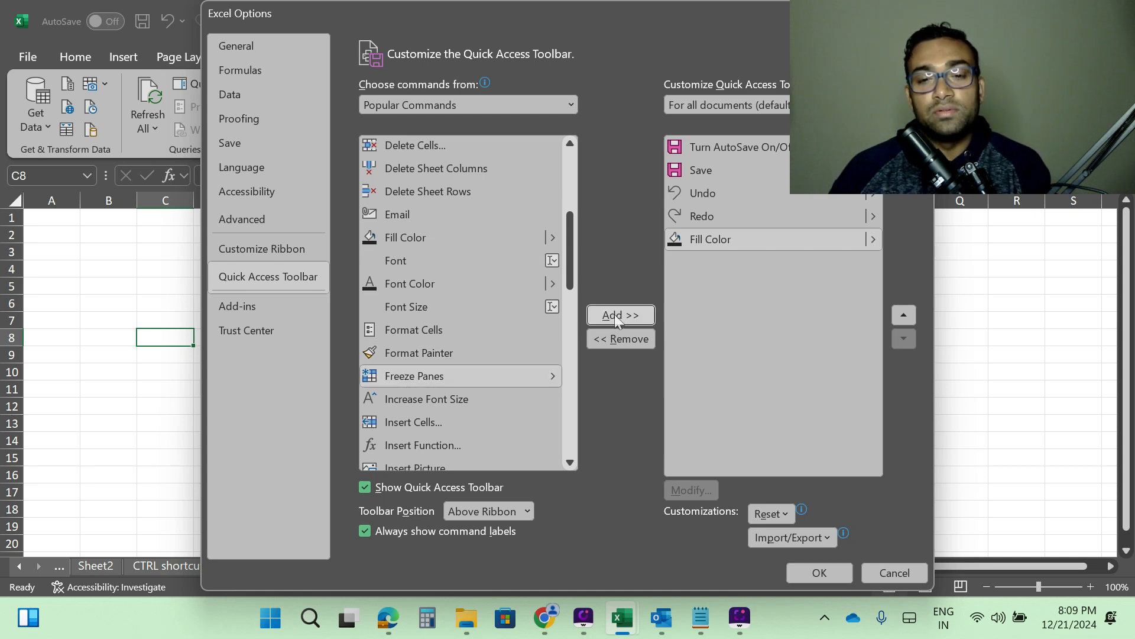
# Add Merge & Center to the Quick Access Toolbar commands and apply the changes.
pyautogui.scroll(-3, 448, 325)
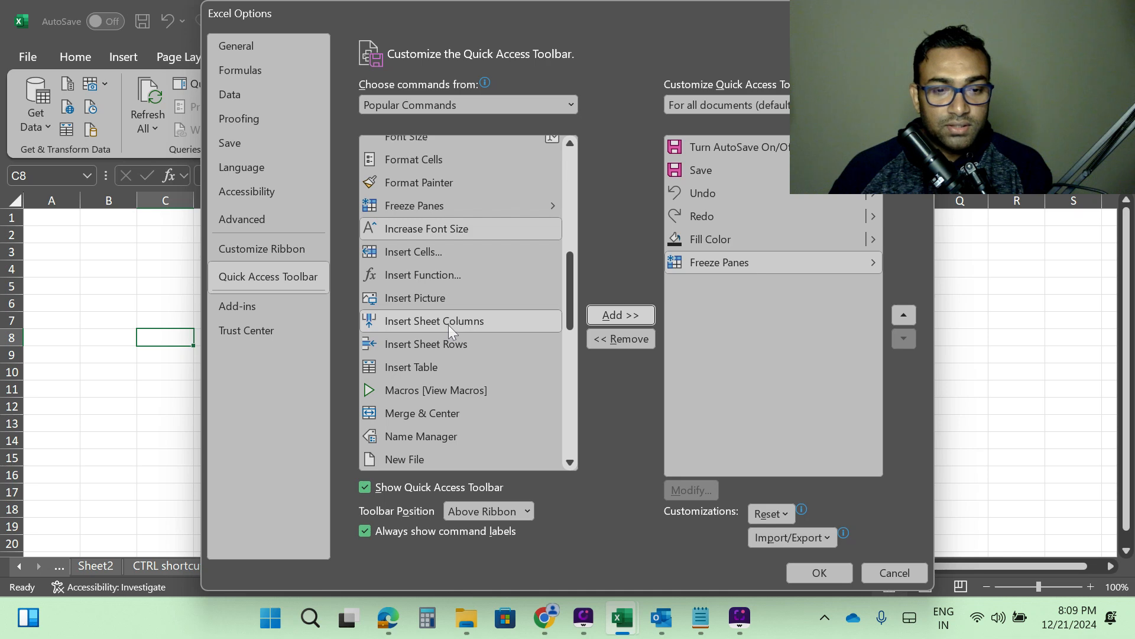
pyautogui.scroll(-2, 448, 324)
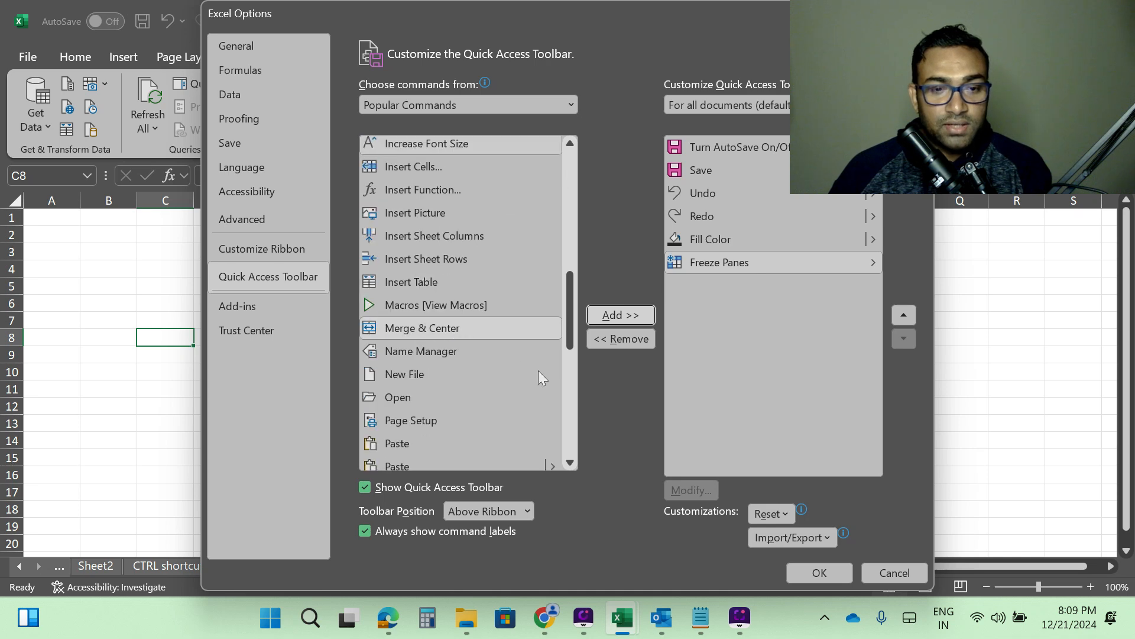
pyautogui.click(408, 327)
pyautogui.click(612, 316)
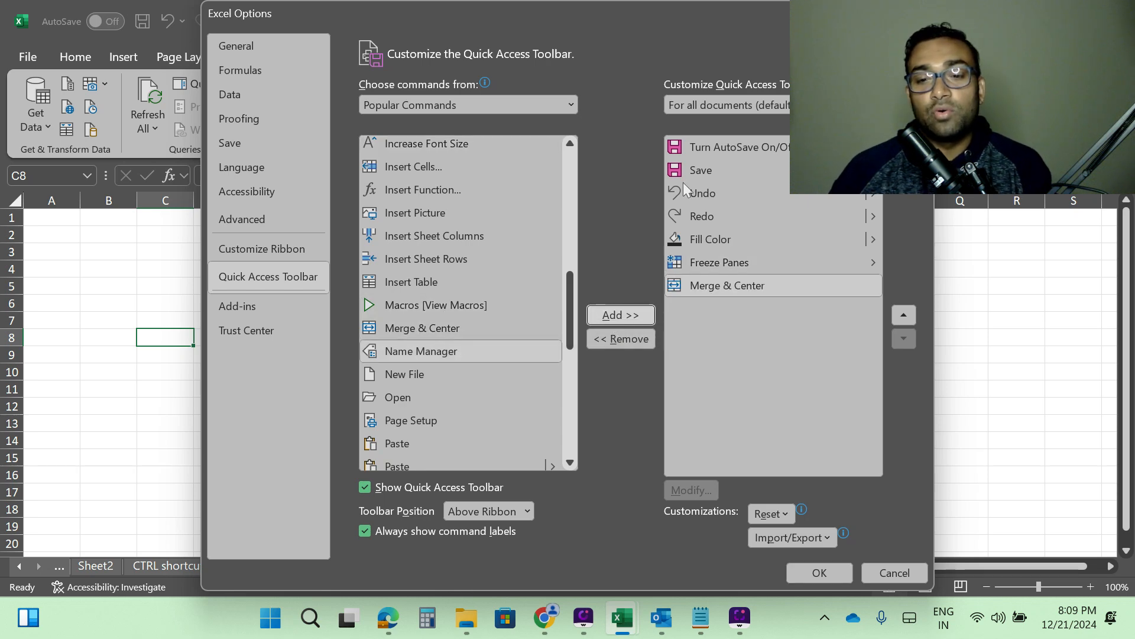
pyautogui.click(821, 572)
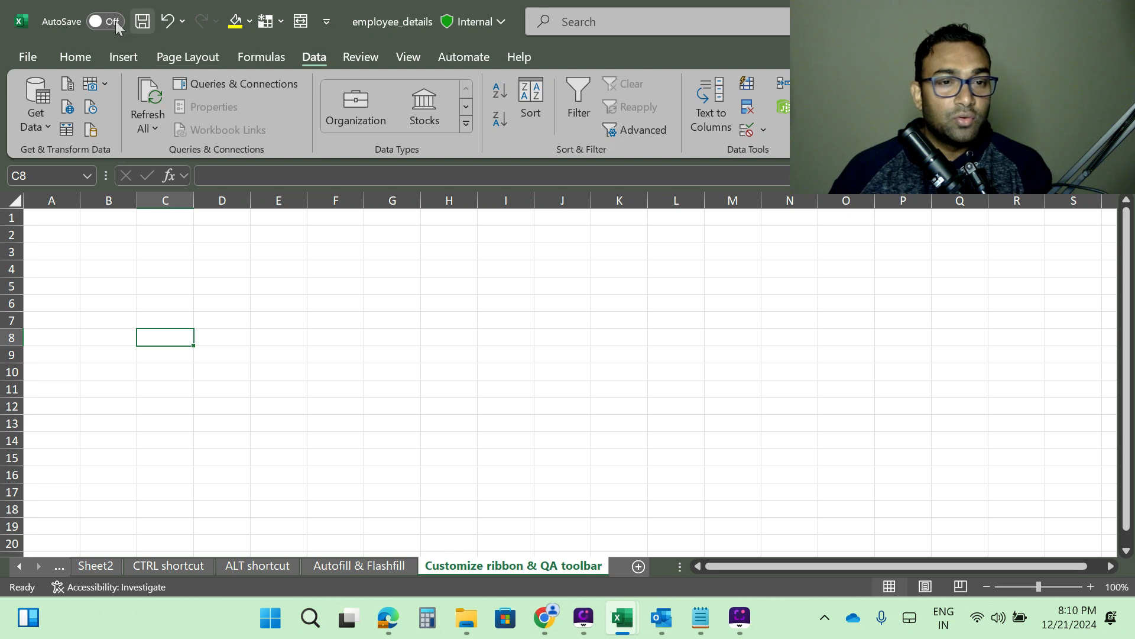
# Remove the Merge & Center button from the Quick Access Toolbar.
pyautogui.rightClick(302, 25)
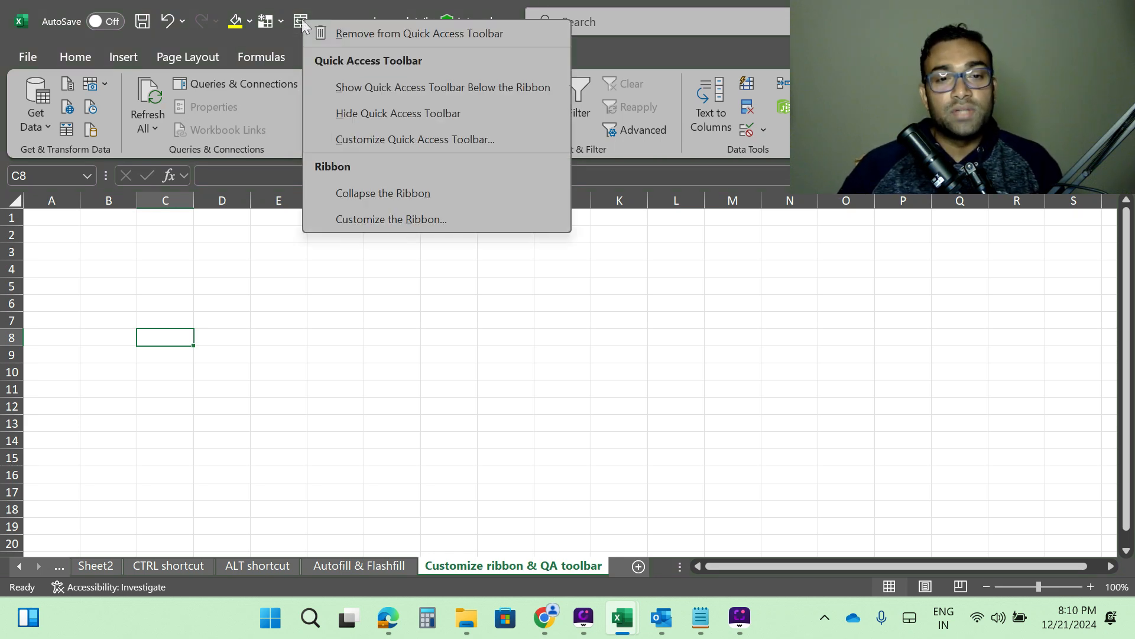
pyautogui.click(392, 33)
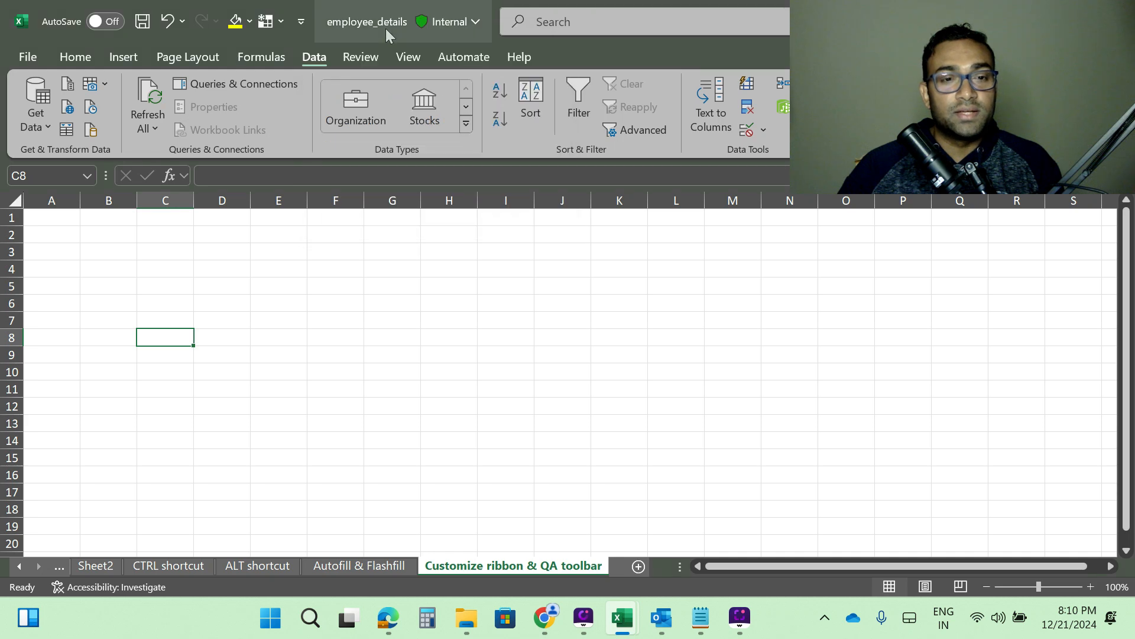
# Remove the Freeze Panes and Fill Color buttons from the Quick Access Toolbar.
pyautogui.click(266, 25)
pyautogui.rightClick(265, 22)
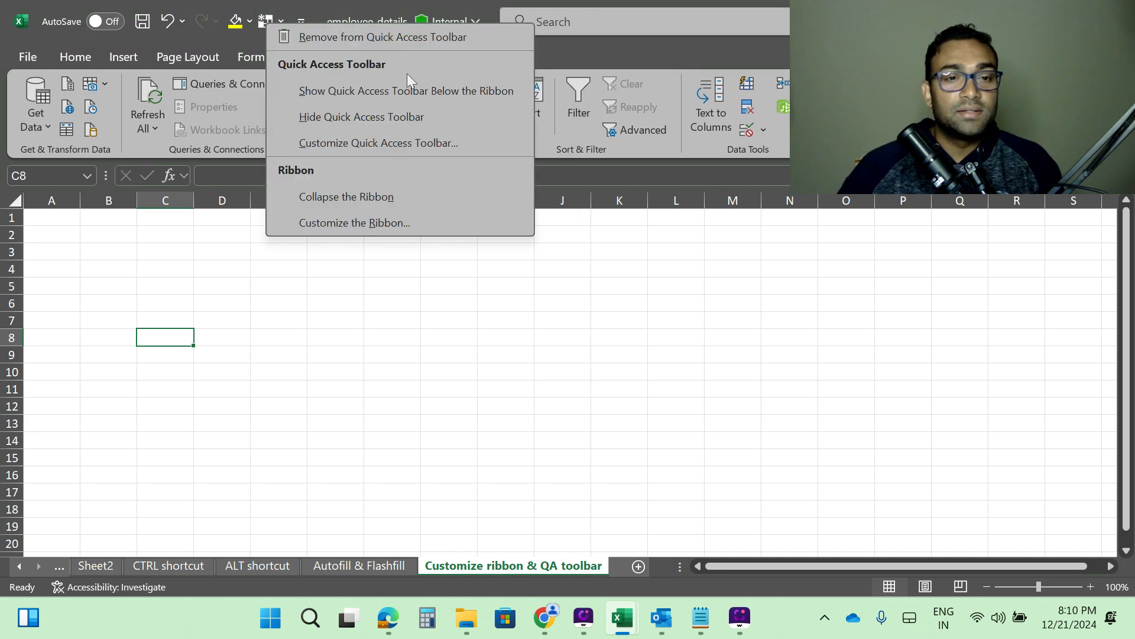
pyautogui.click(370, 42)
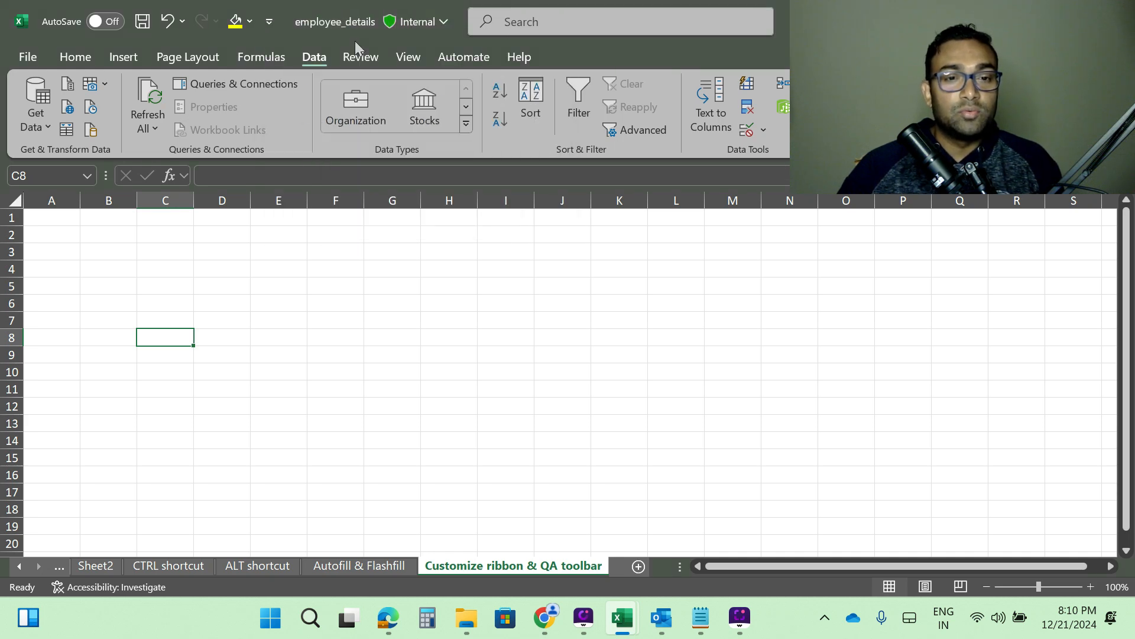
pyautogui.rightClick(234, 29)
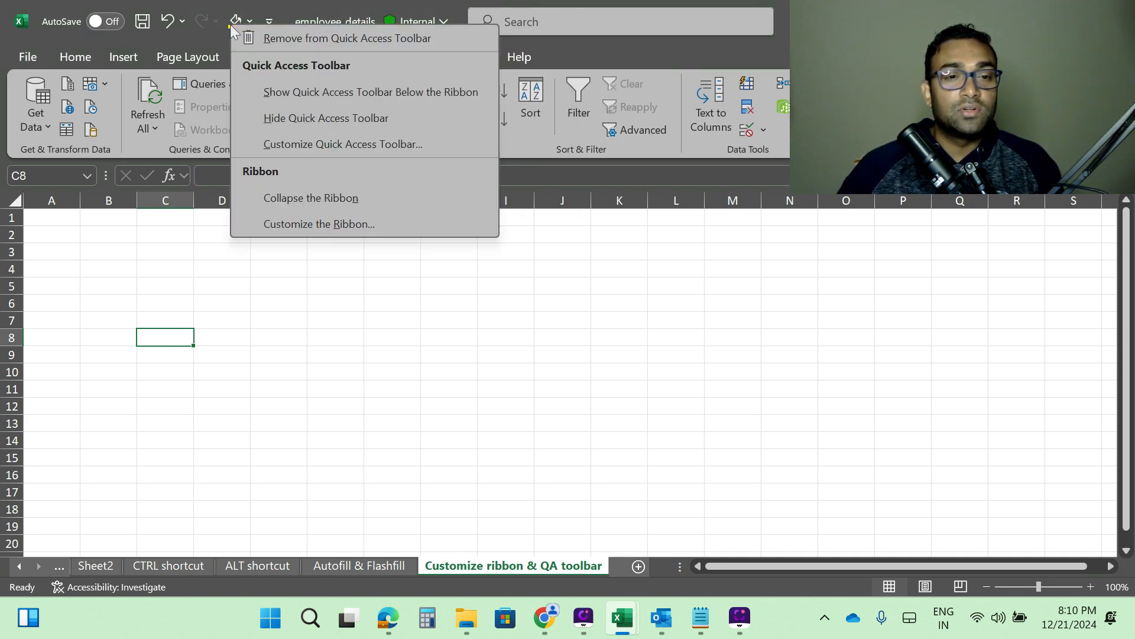
pyautogui.click(320, 40)
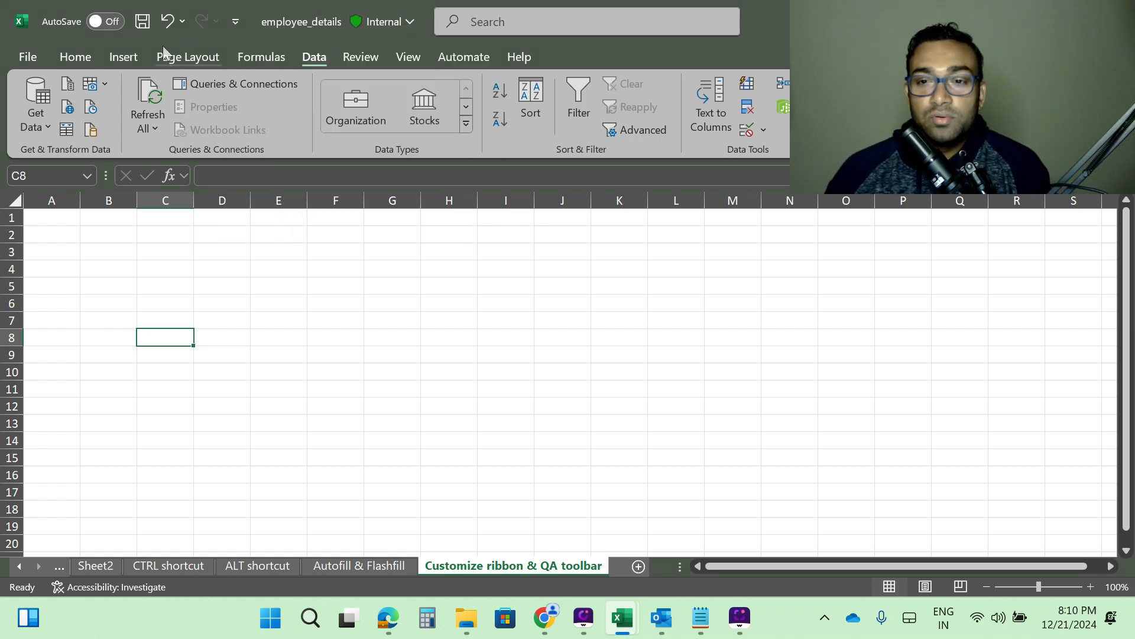
# Open the Quick Access Toolbar page of Excel Options from the File menu and cancel without changes.
pyautogui.click(28, 56)
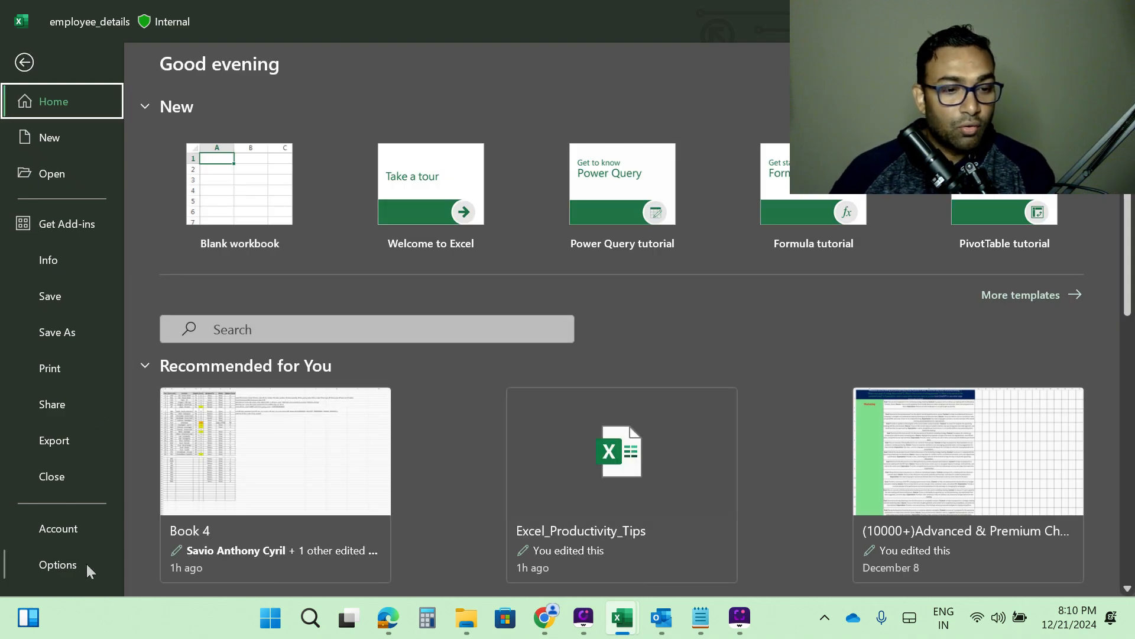
pyautogui.click(65, 564)
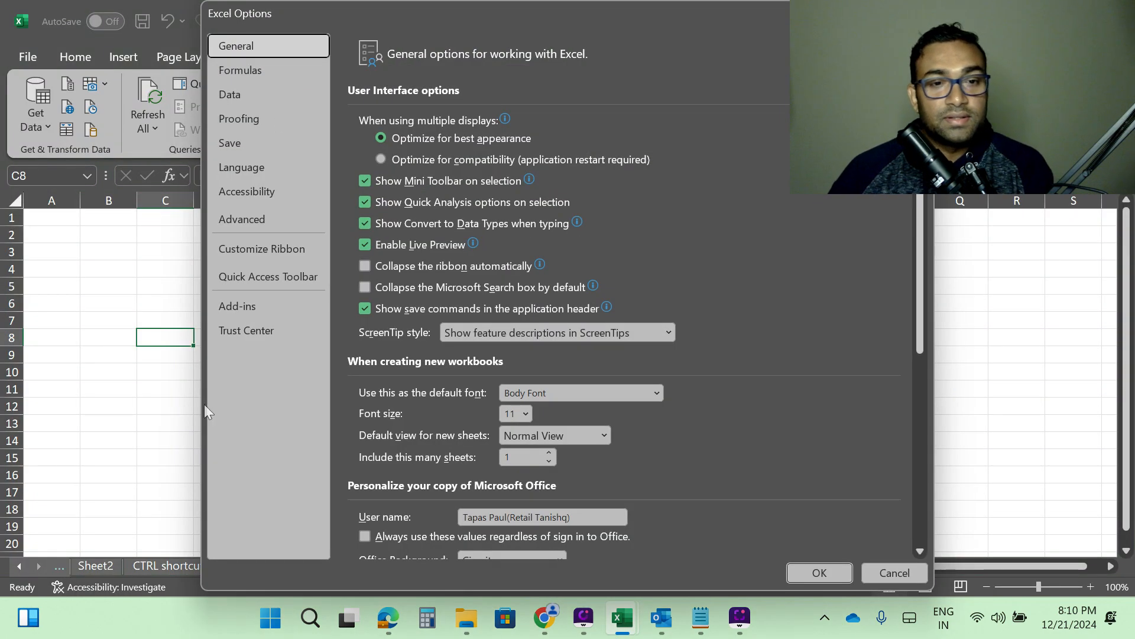
pyautogui.click(255, 279)
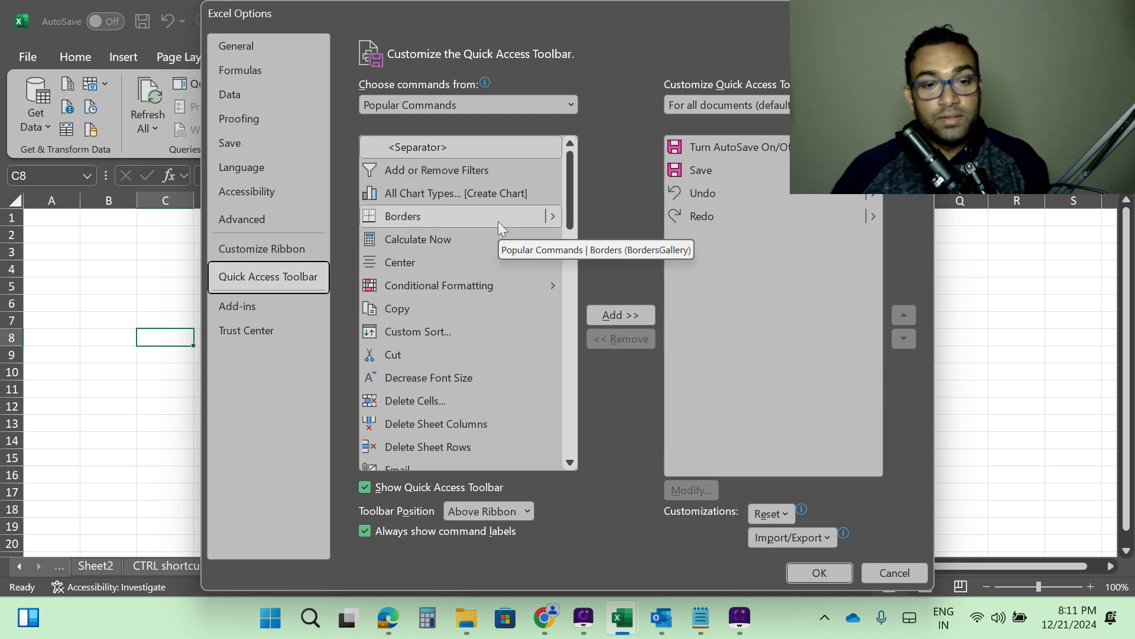
pyautogui.click(425, 332)
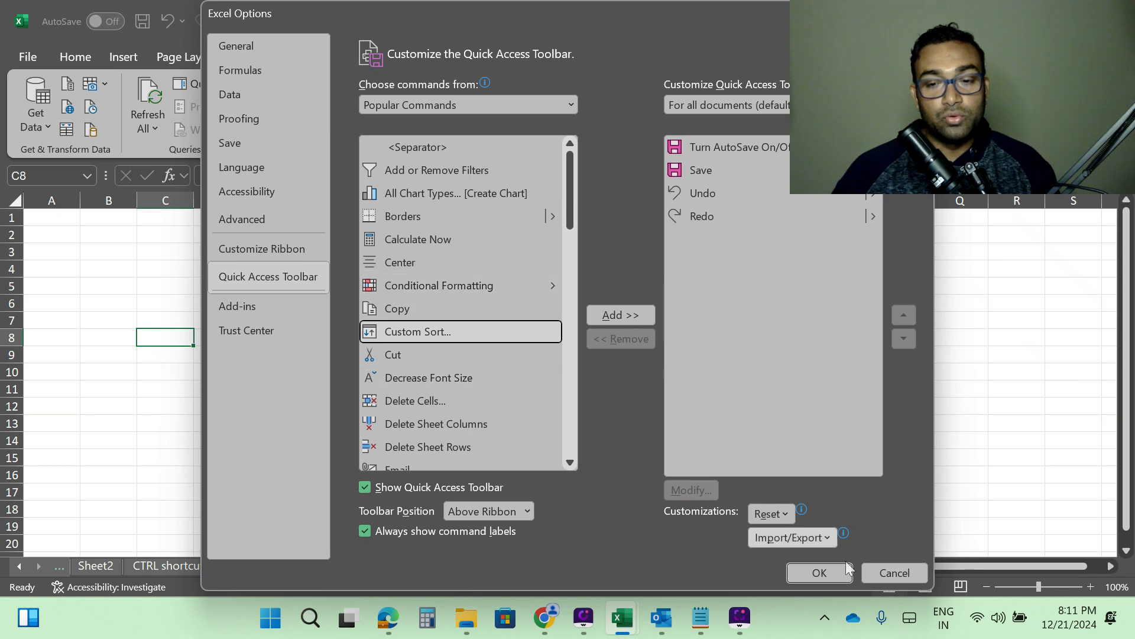
pyautogui.click(894, 573)
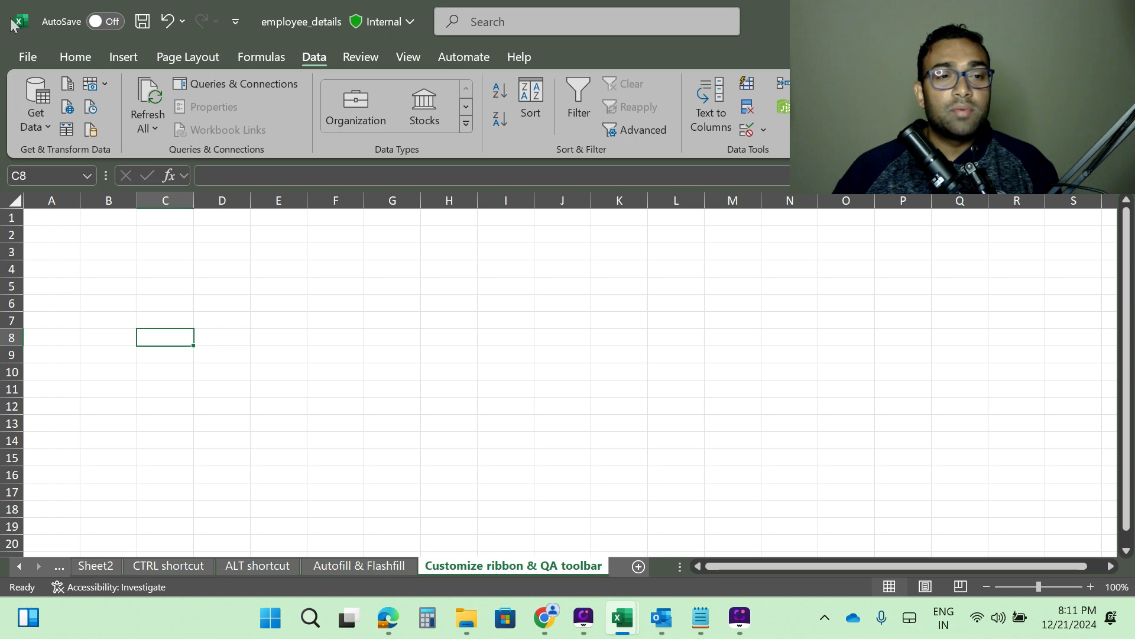
# Browse through each ribbon tab from Home to Automate.
pyautogui.click(24, 59)
pyautogui.click(21, 61)
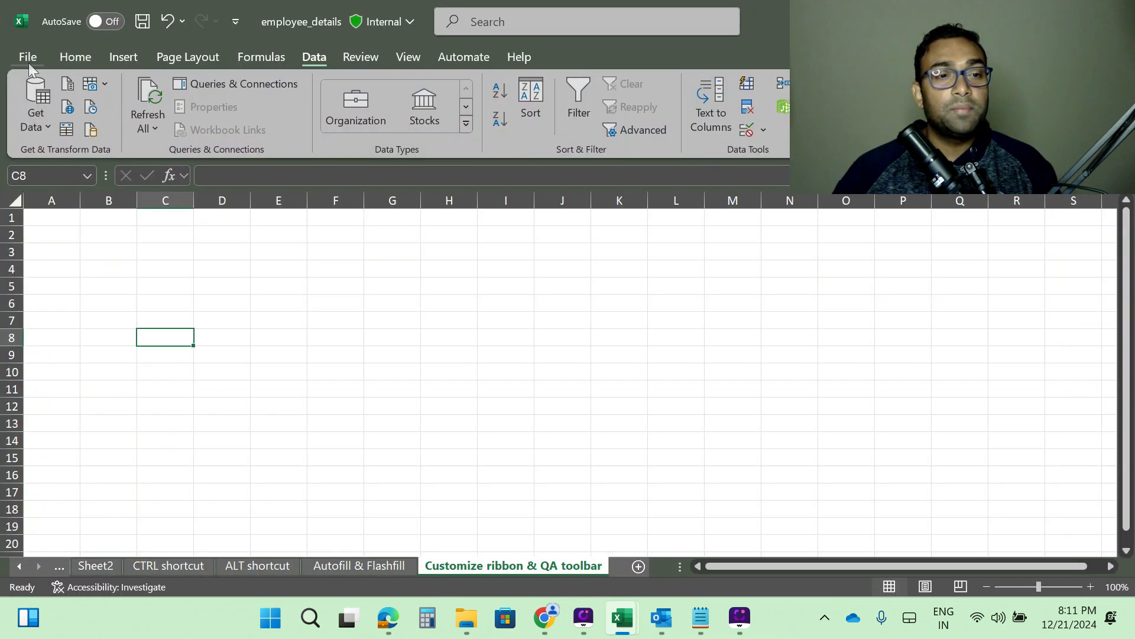
pyautogui.click(72, 54)
pyautogui.click(124, 57)
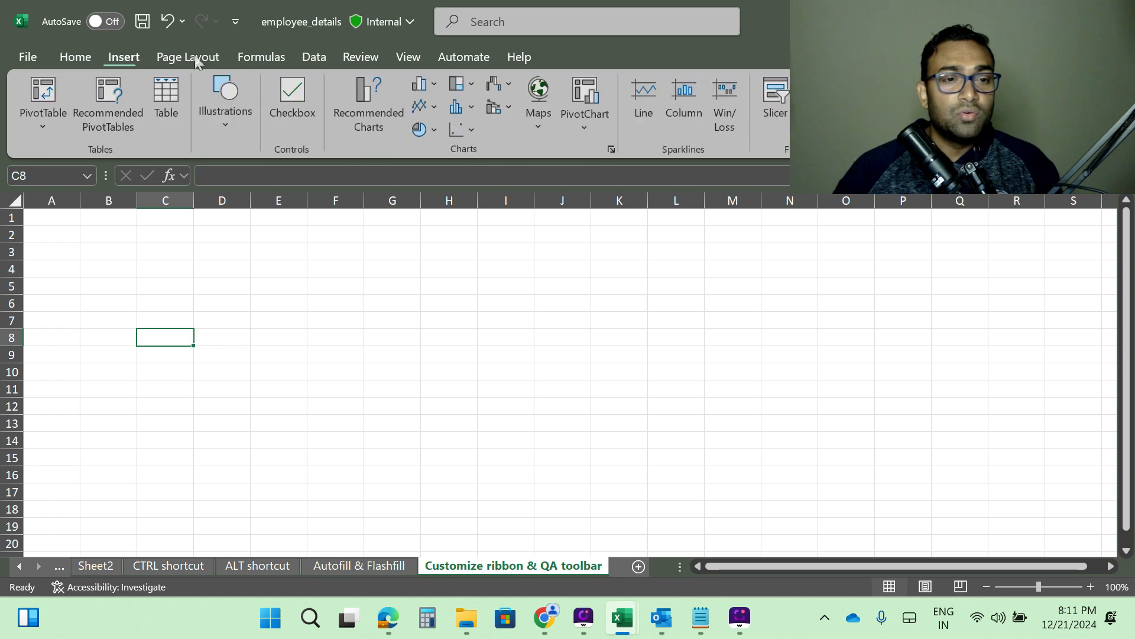
pyautogui.click(194, 56)
pyautogui.click(260, 55)
pyautogui.click(317, 58)
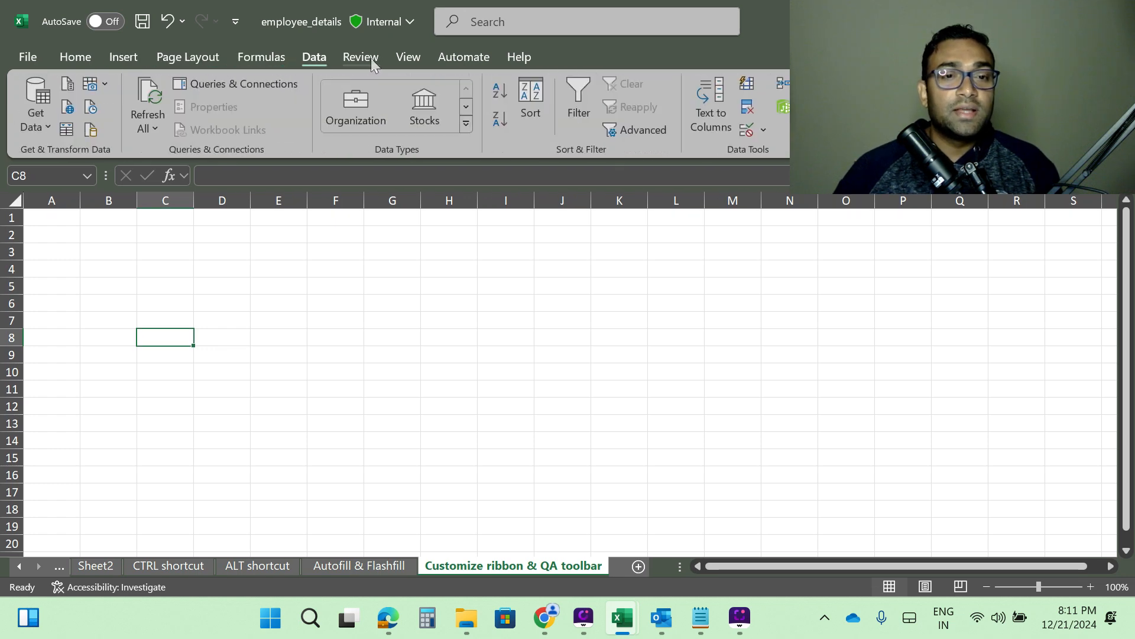
pyautogui.click(371, 58)
pyautogui.click(414, 60)
pyautogui.click(466, 58)
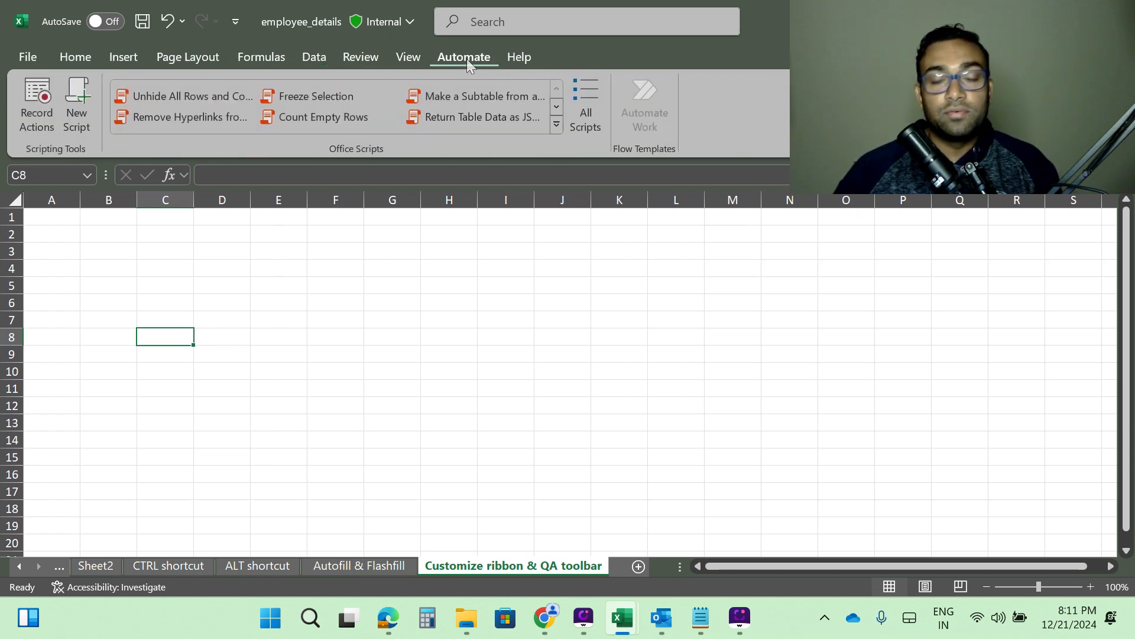
pyautogui.click(23, 57)
pyautogui.click(25, 61)
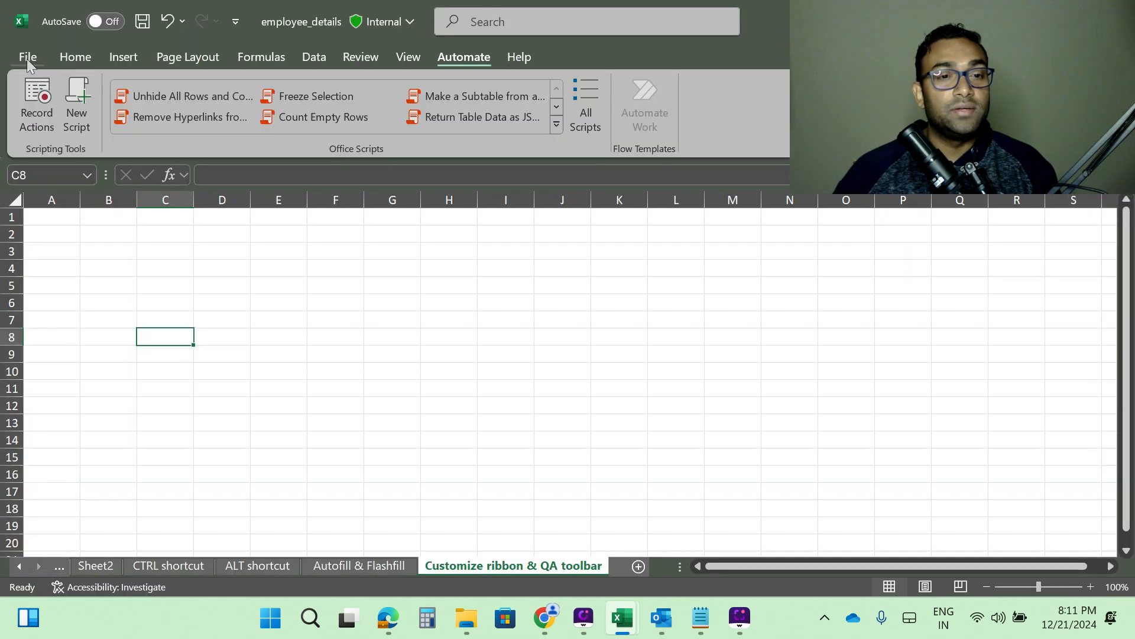
pyautogui.click(70, 61)
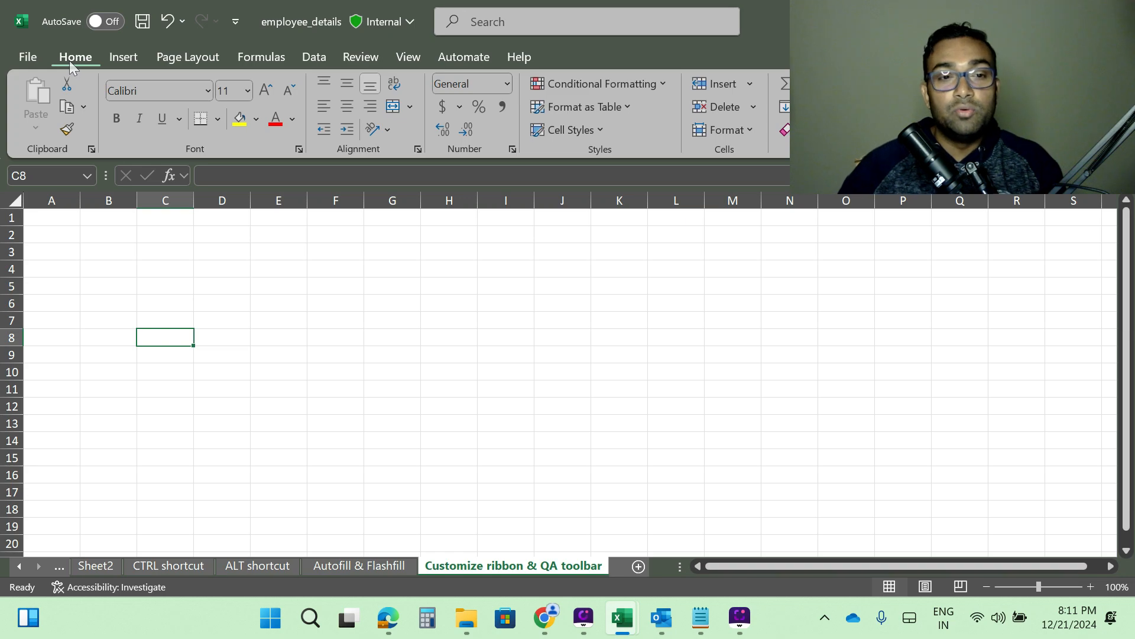
# Open the Customize Ribbon page of Excel Options from the File menu and cancel without changes.
pyautogui.click(28, 55)
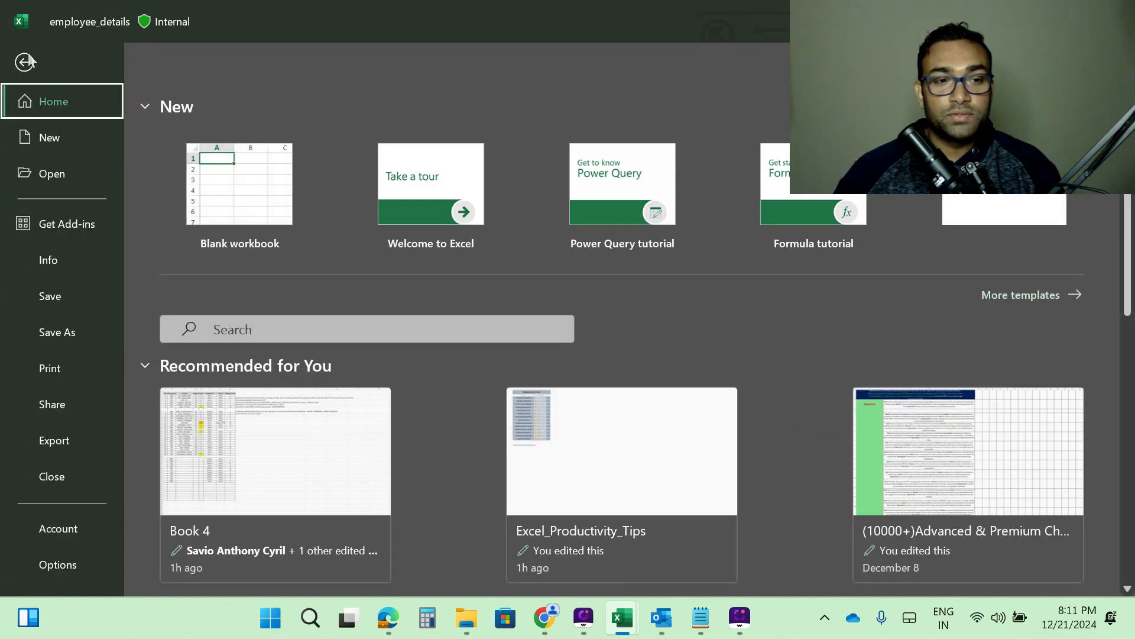
pyautogui.click(53, 566)
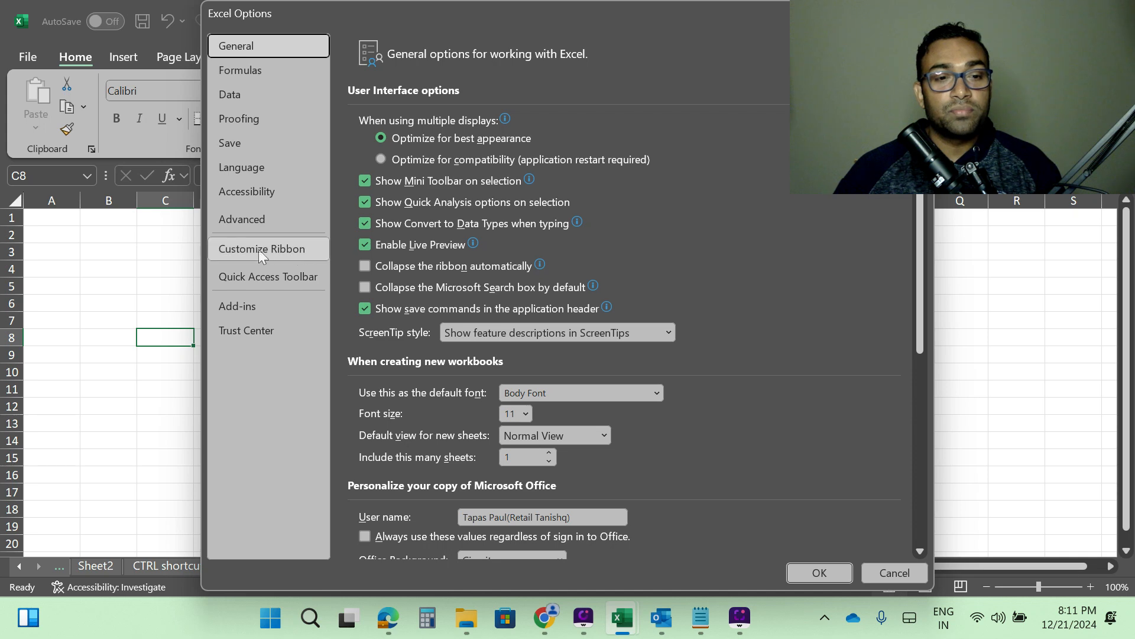
pyautogui.click(251, 248)
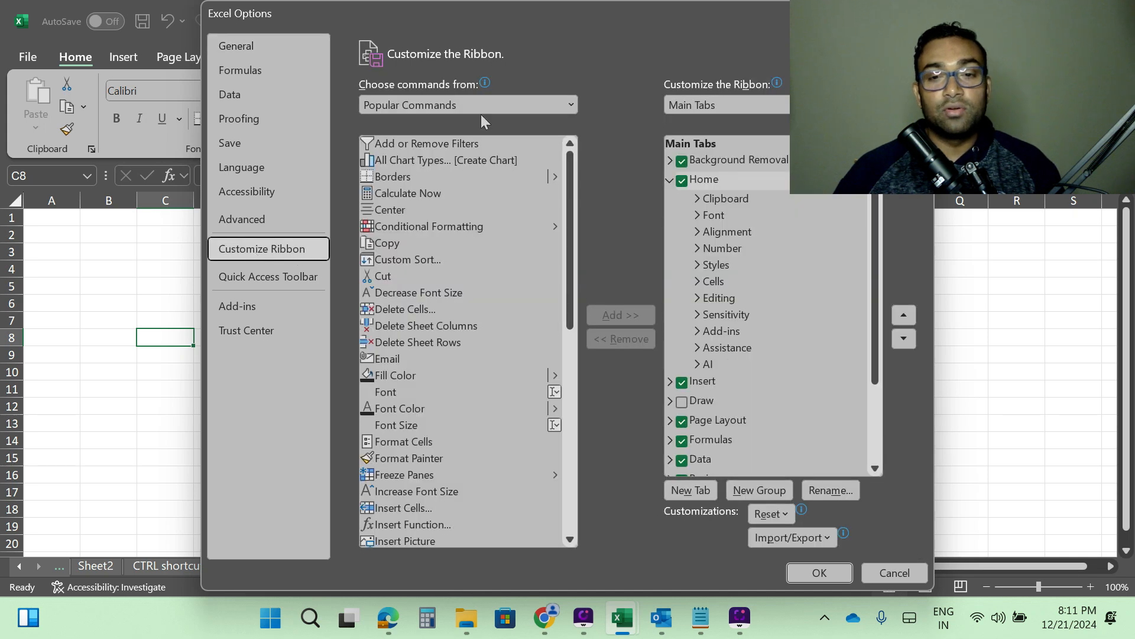
pyautogui.click(900, 577)
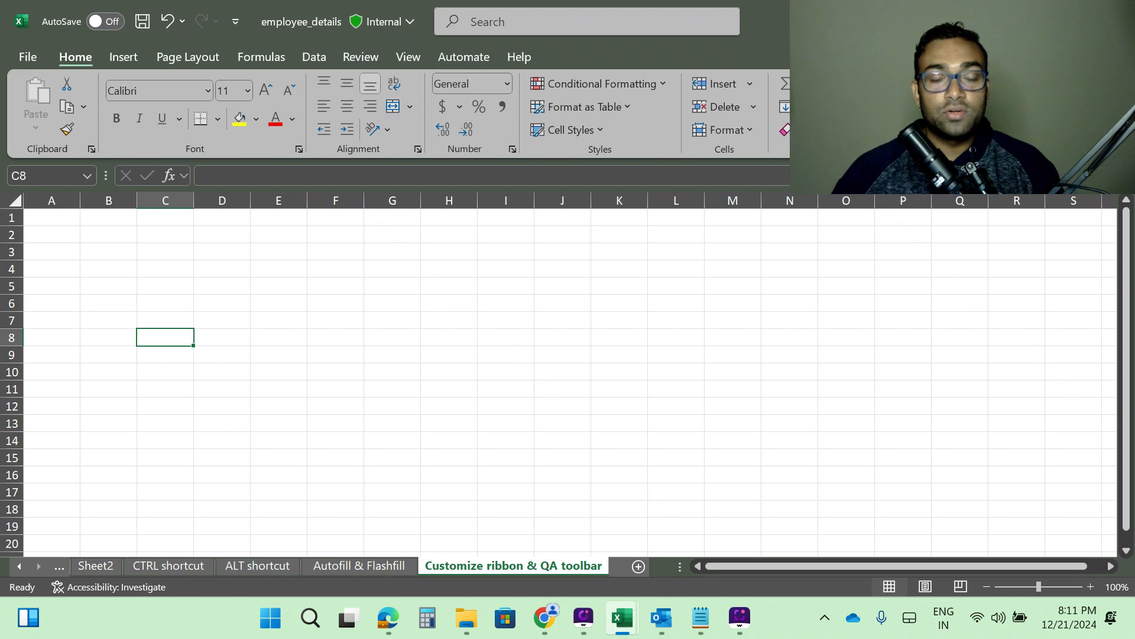
# Open Customize the Ribbon from the ribbon's shortcut menu and enable the Developer tab.
pyautogui.rightClick(251, 144)
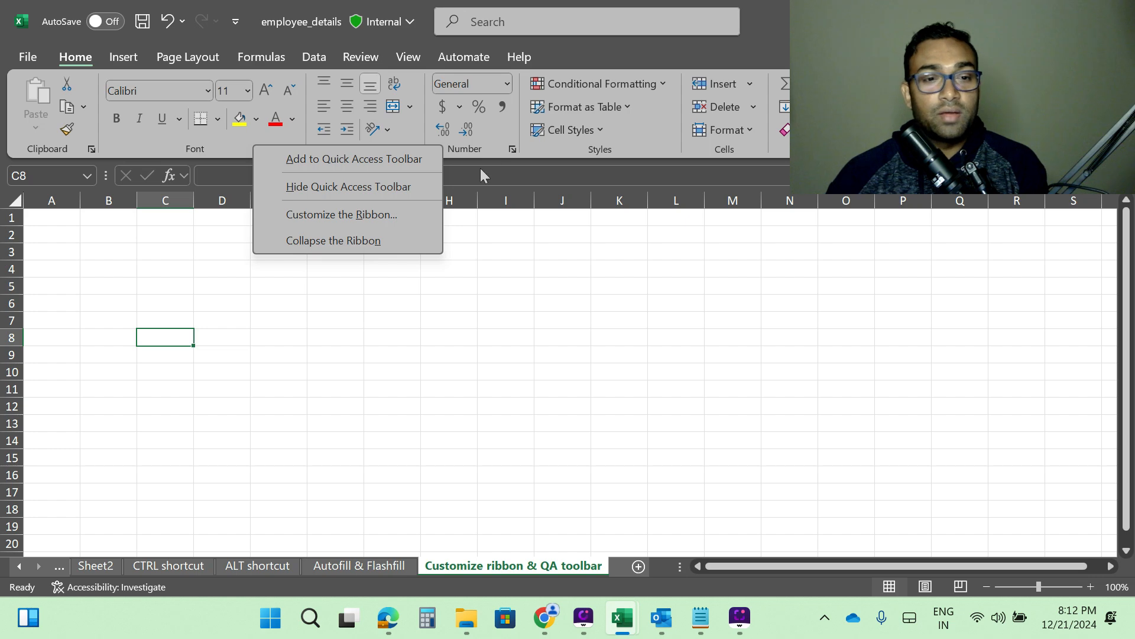
pyautogui.click(347, 214)
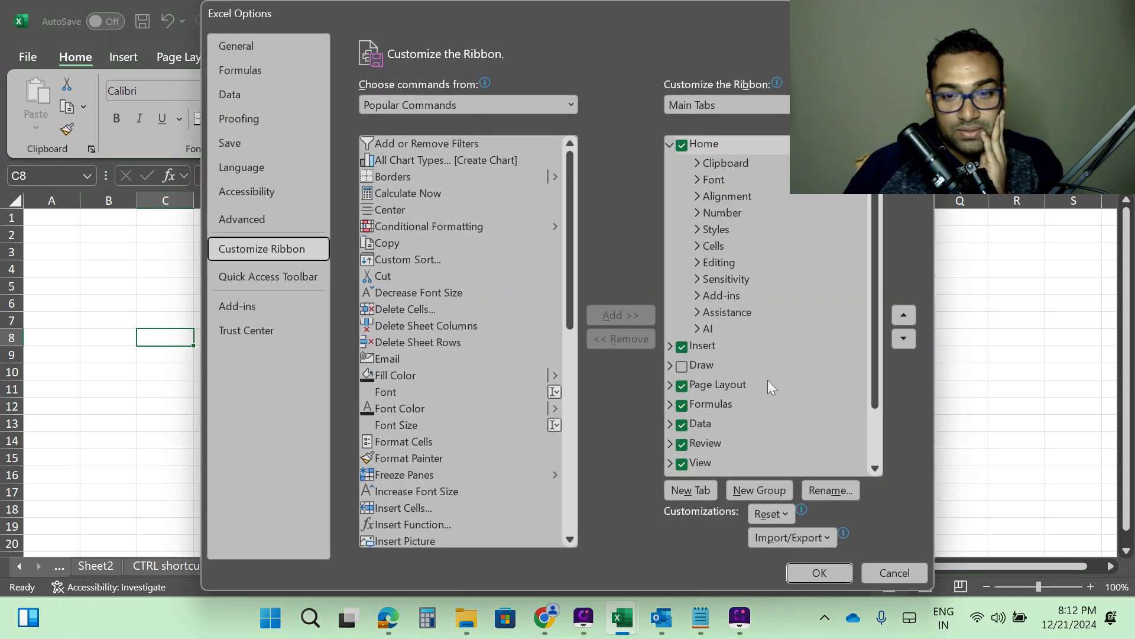
pyautogui.scroll(-1, 807, 283)
pyautogui.scroll(-1, 807, 282)
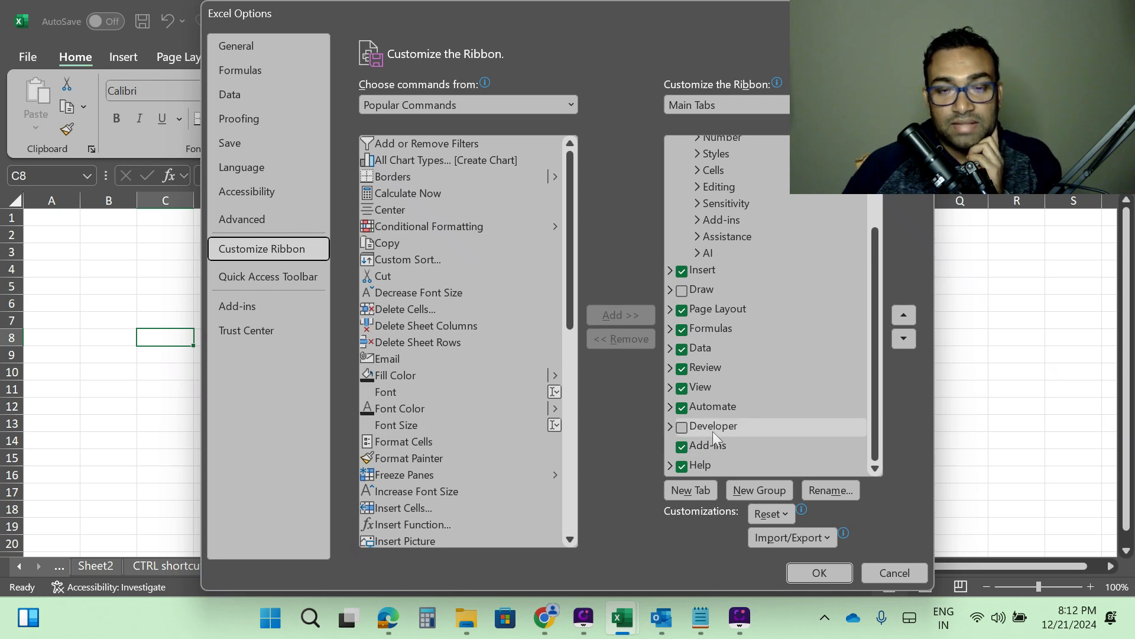
pyautogui.moveTo(583, 12); pyautogui.dragTo(829, 152)
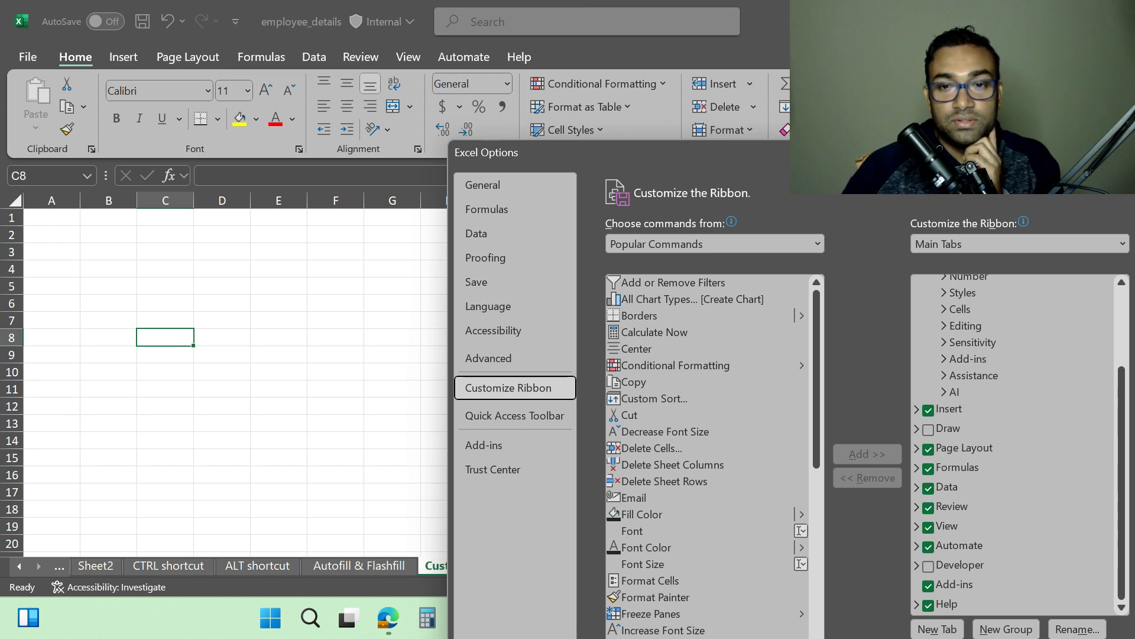
pyautogui.moveTo(842, 162); pyautogui.dragTo(595, 166)
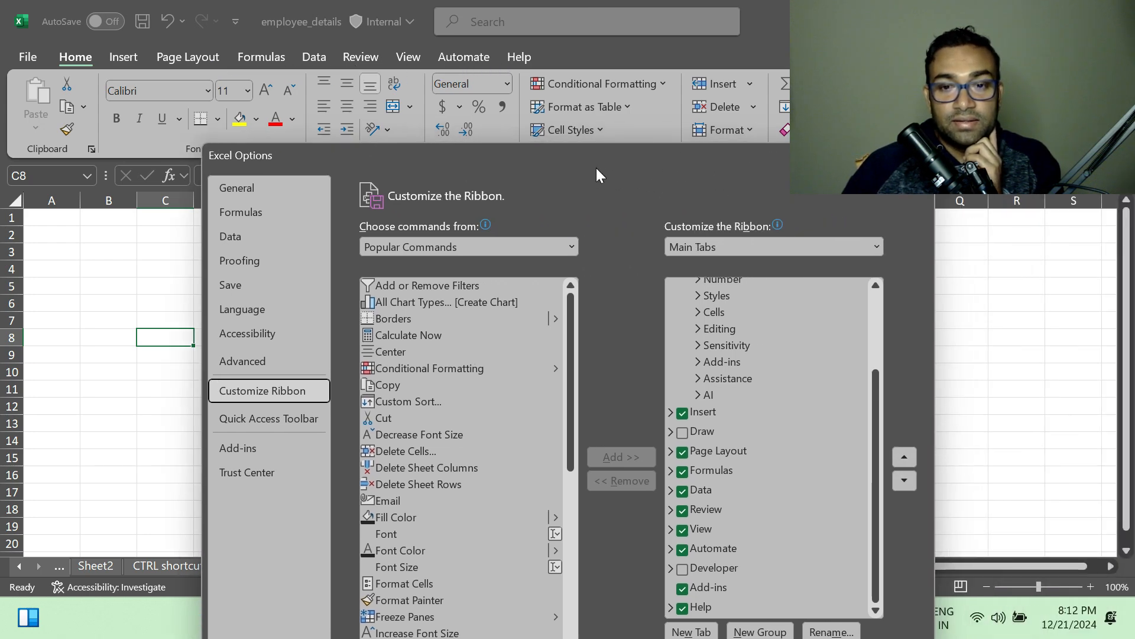
pyautogui.click(684, 569)
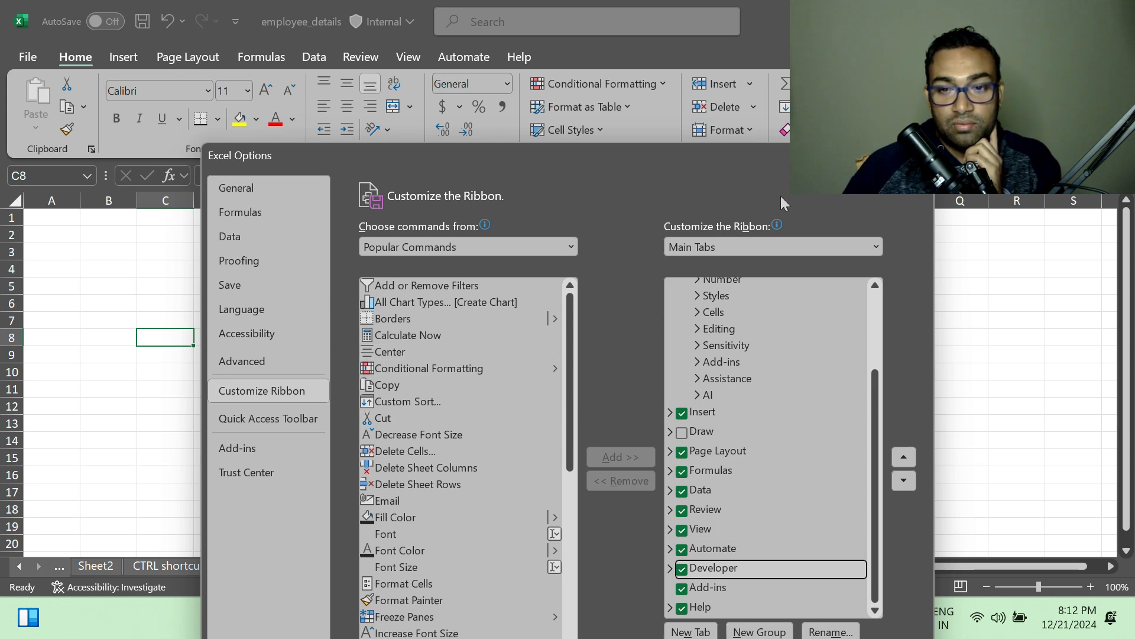
pyautogui.moveTo(779, 161); pyautogui.dragTo(888, 34)
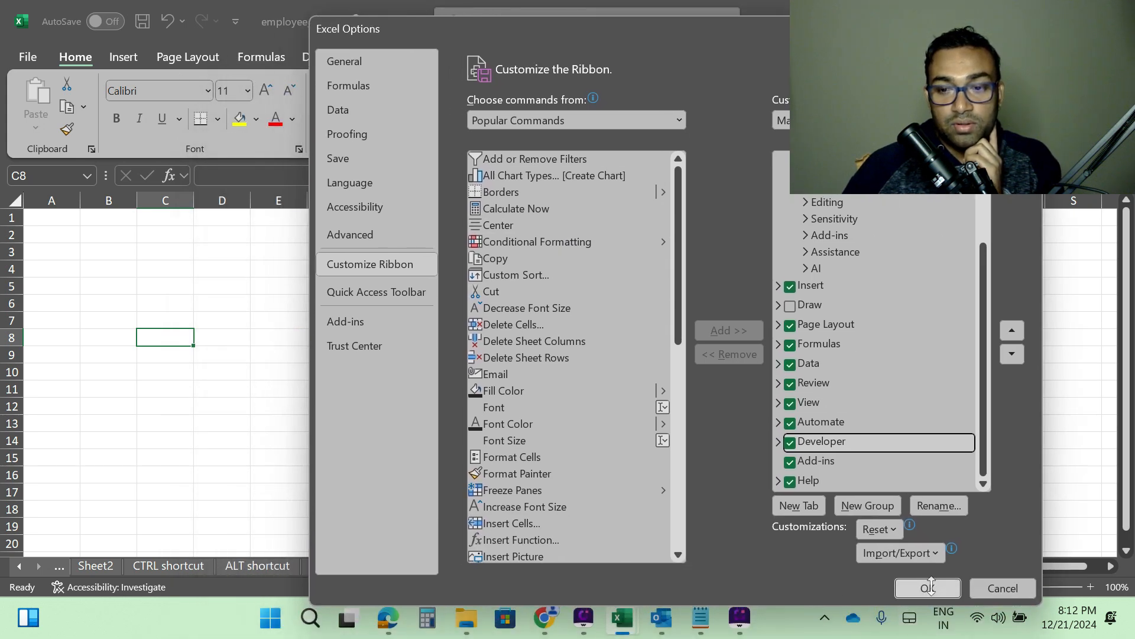
pyautogui.click(927, 588)
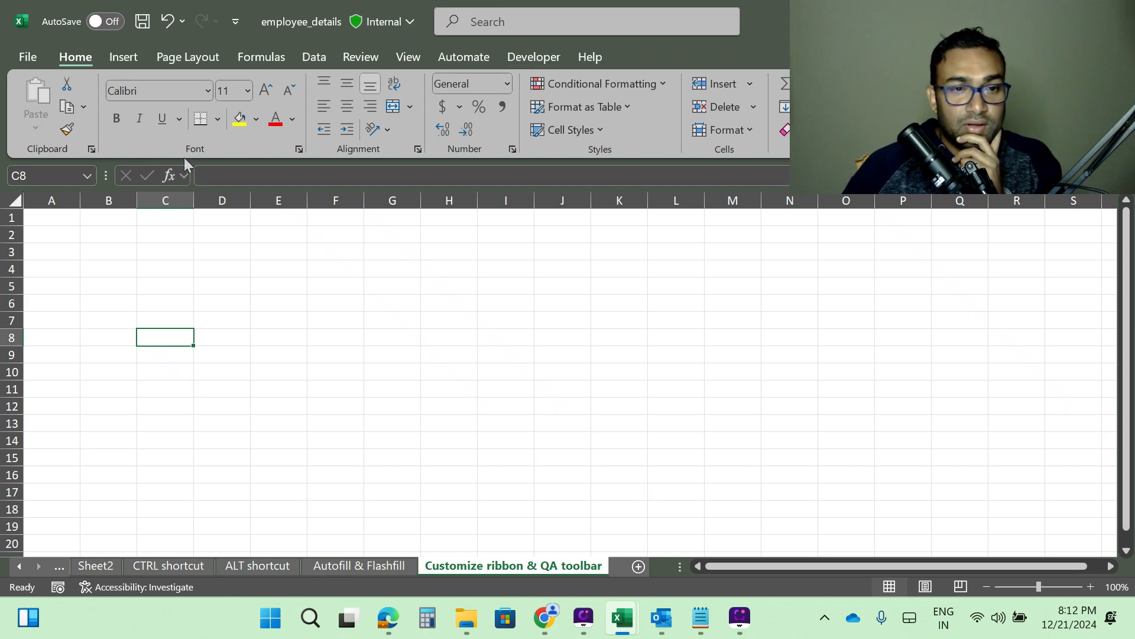
# Reopen Customize the Ribbon and examine the groups inside the Home and Insert tabs.
pyautogui.rightClick(244, 138)
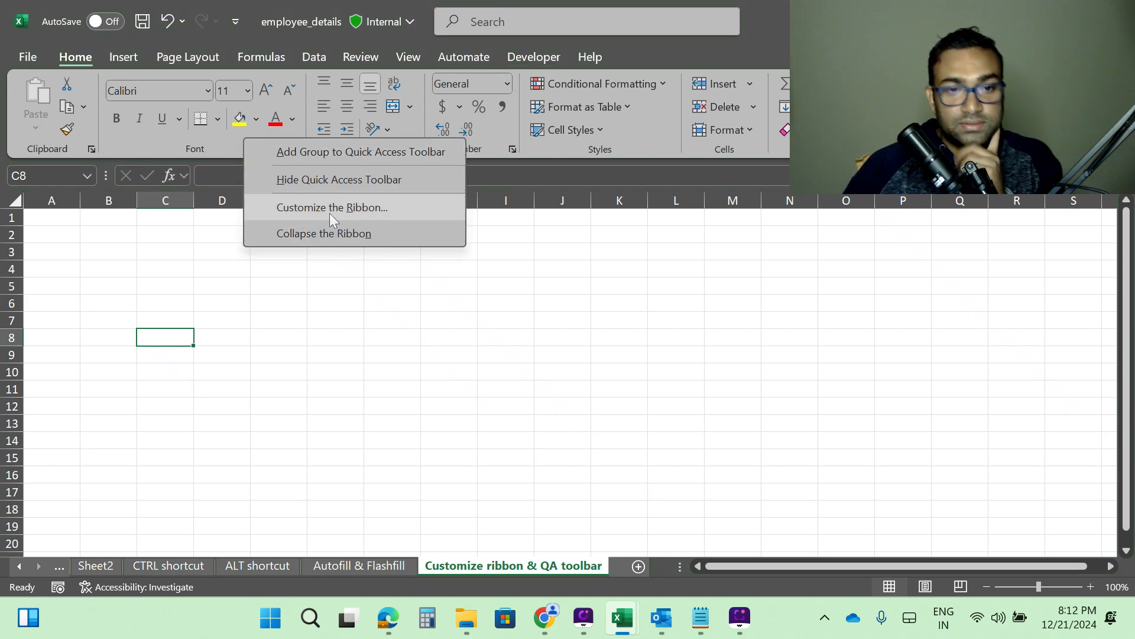
pyautogui.click(316, 207)
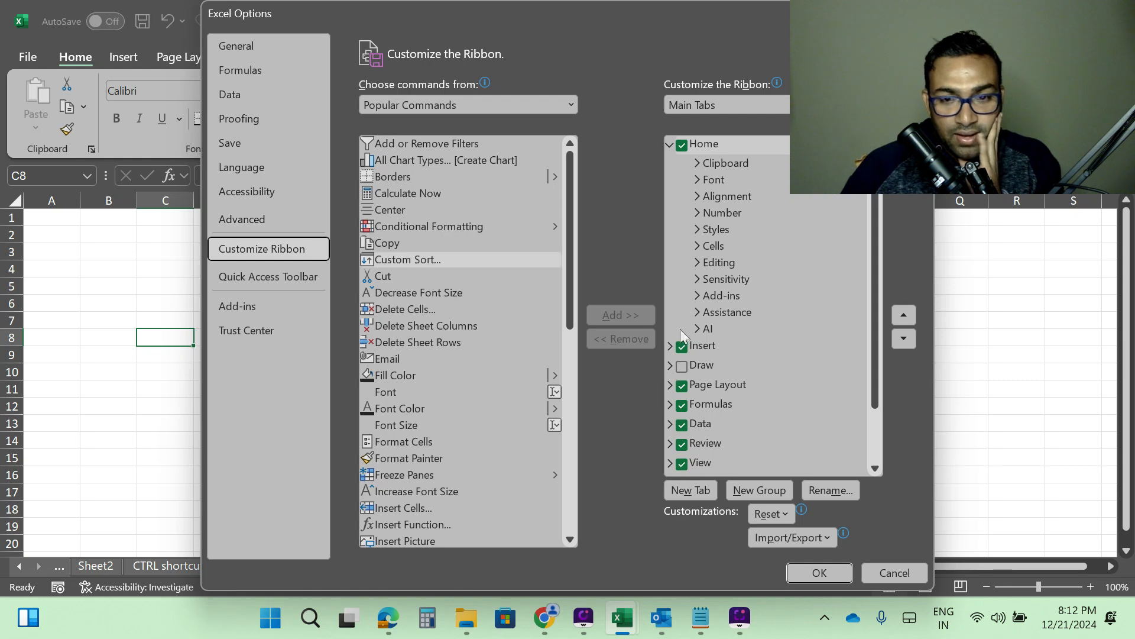
pyautogui.click(712, 146)
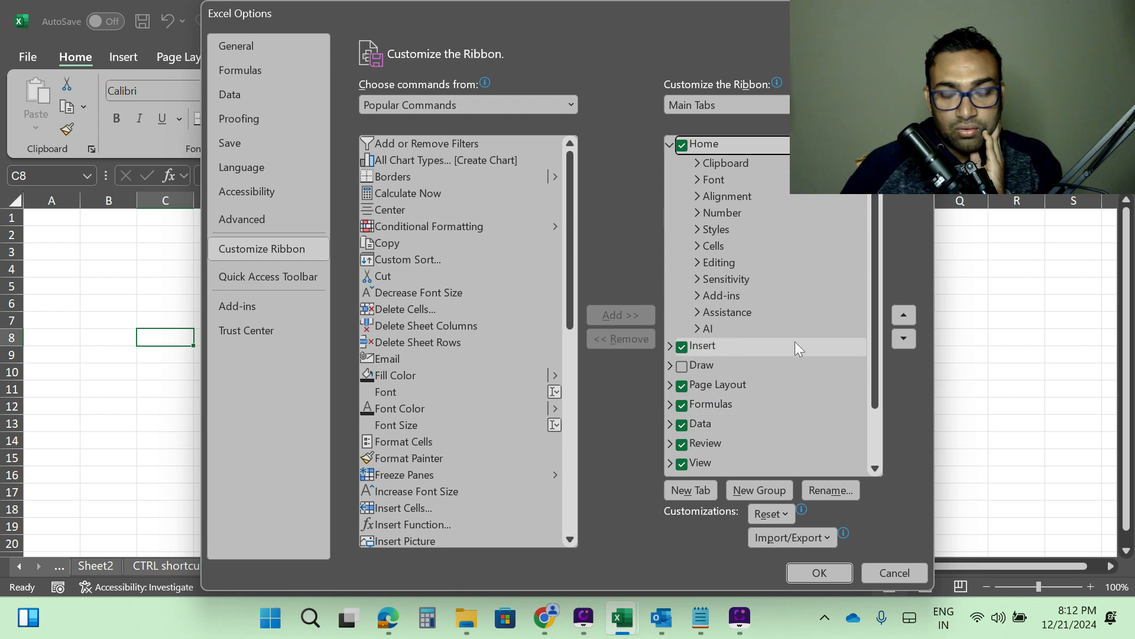
pyautogui.scroll(-2, 757, 330)
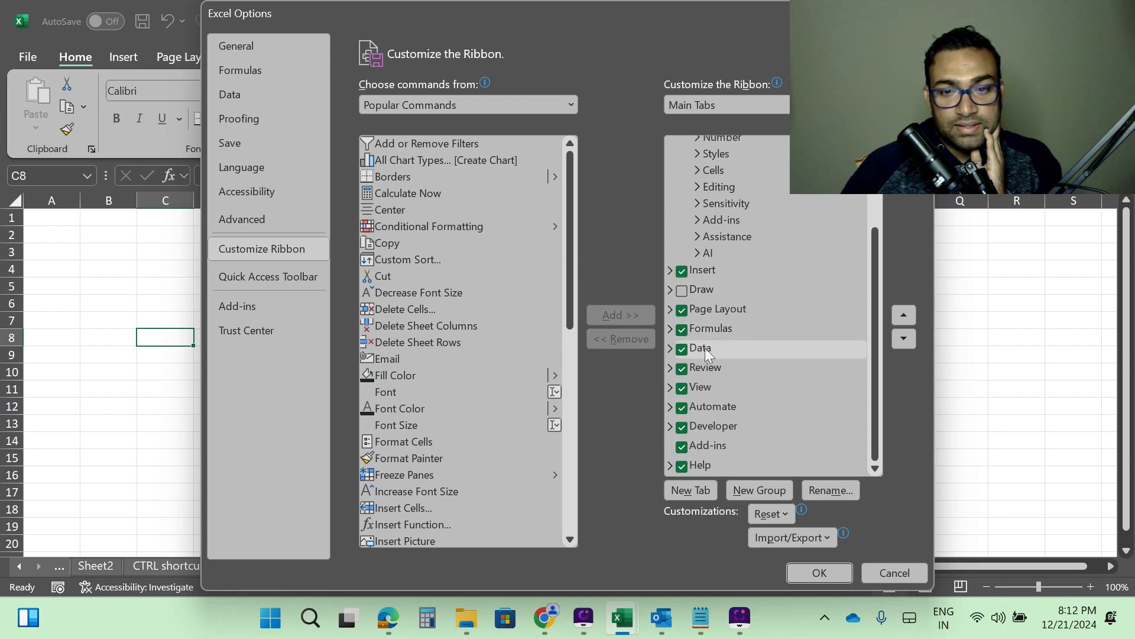
pyautogui.click(669, 270)
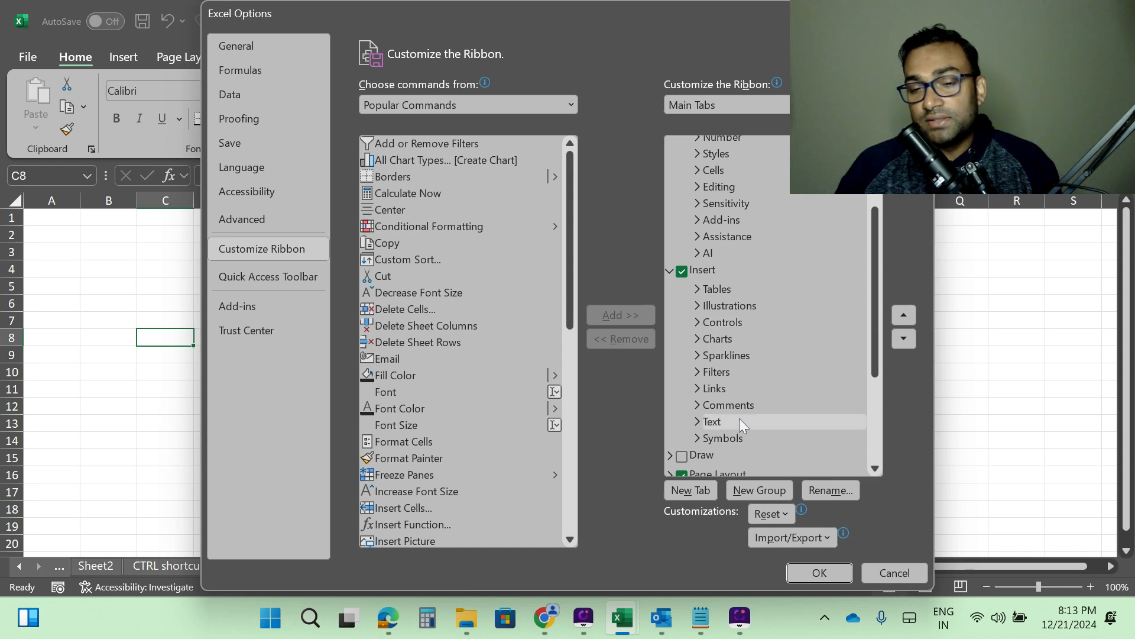
pyautogui.click(693, 439)
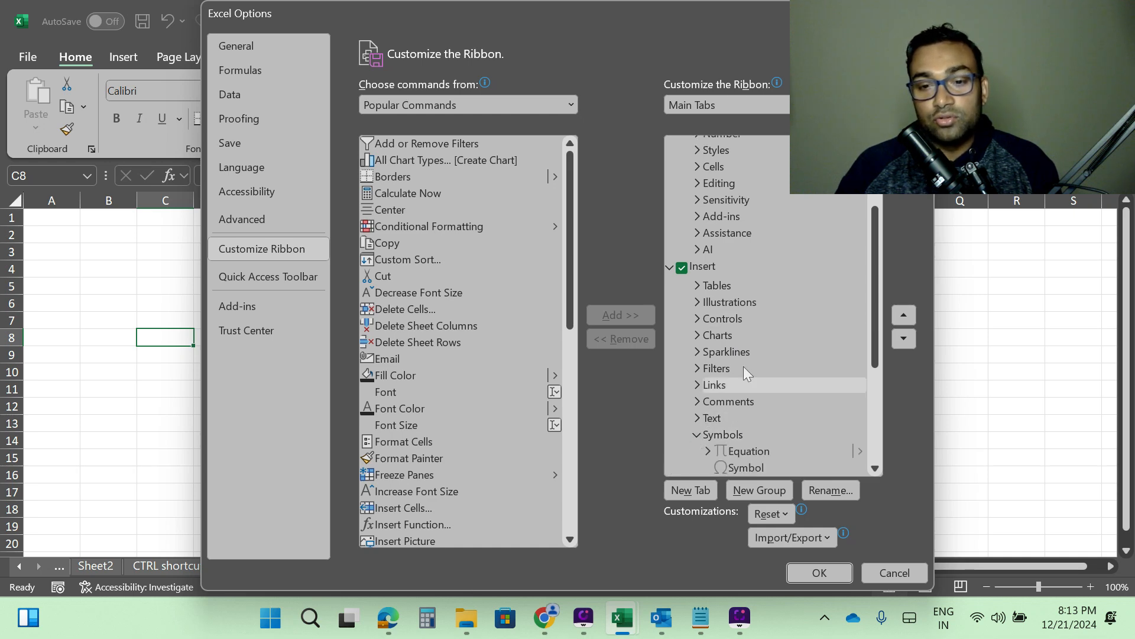
pyautogui.scroll(-2, 743, 367)
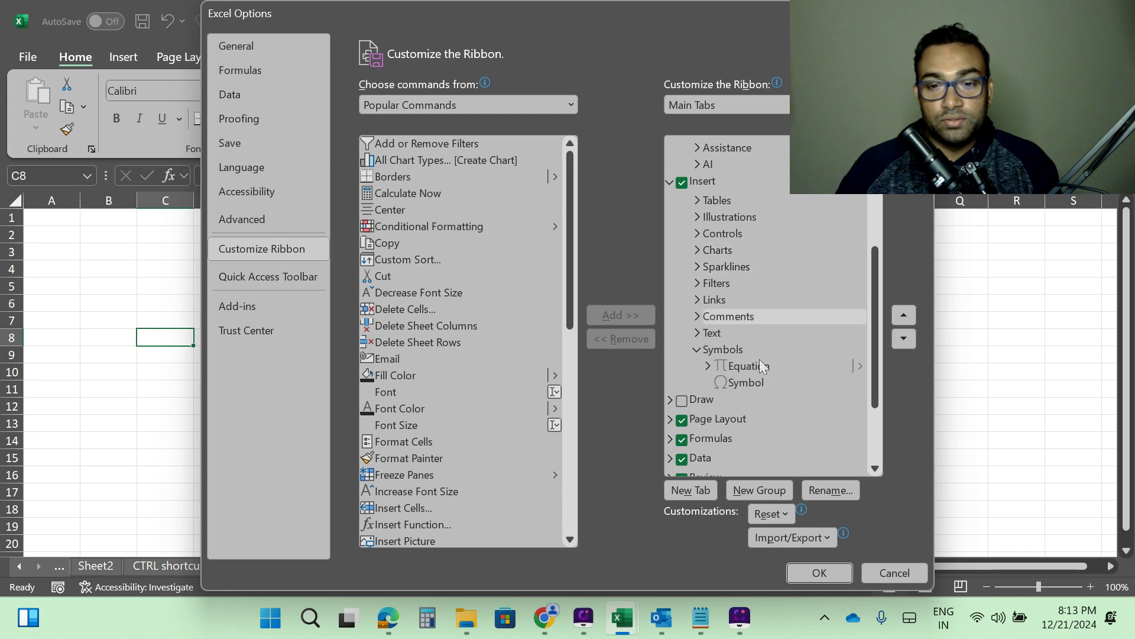
pyautogui.click(721, 350)
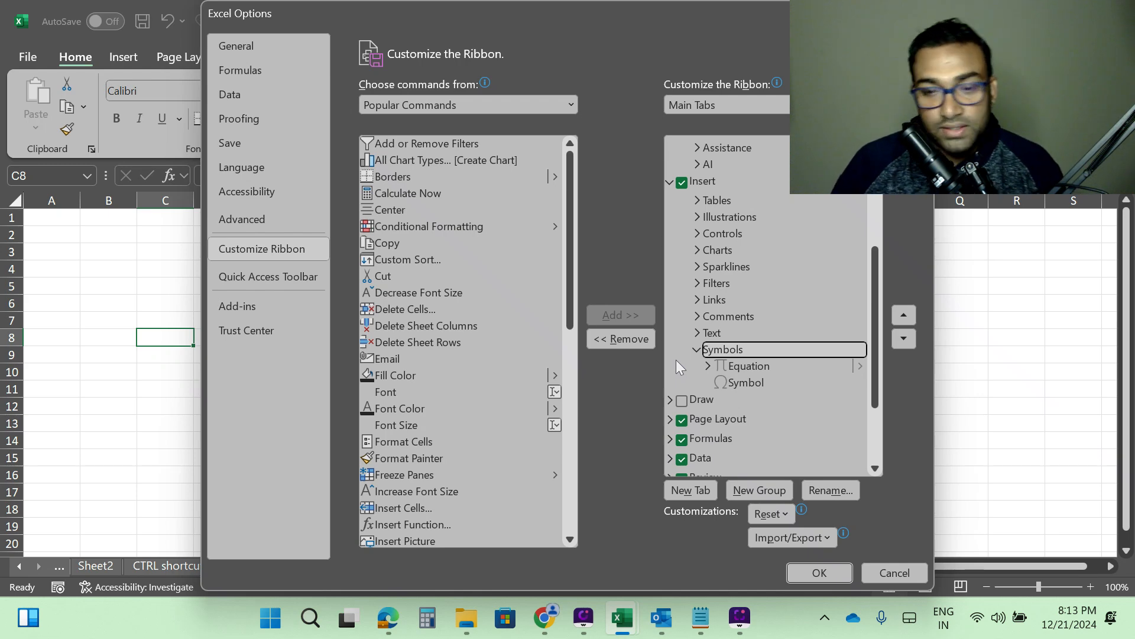
# Add a new custom tab after the Insert tab and rename it Imp.
pyautogui.click(671, 184)
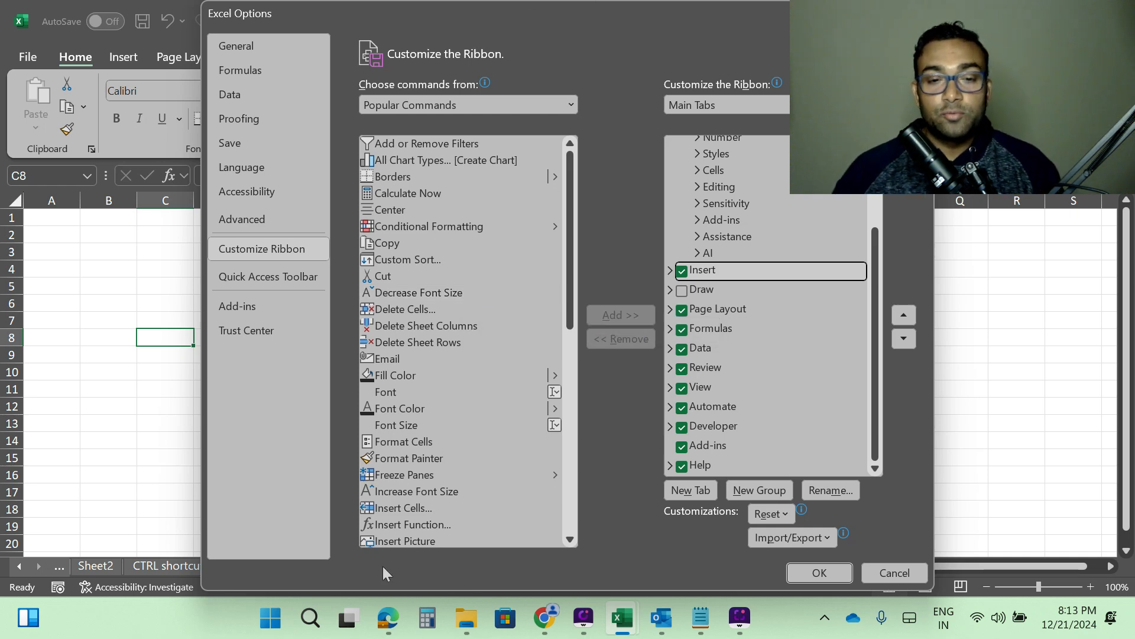
pyautogui.click(694, 488)
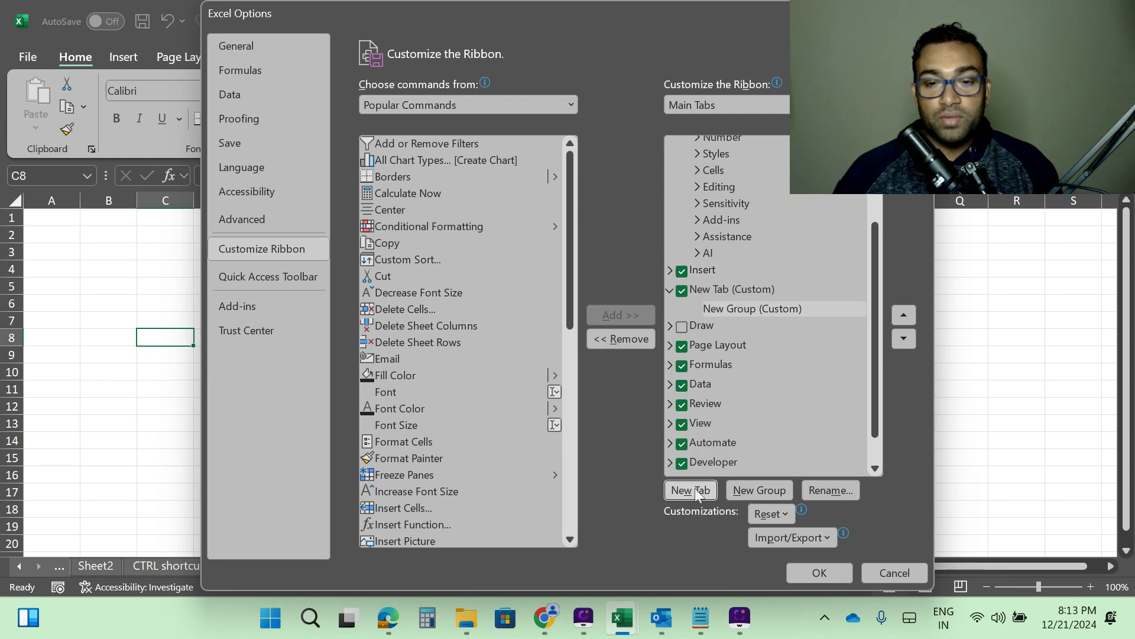
pyautogui.click(754, 308)
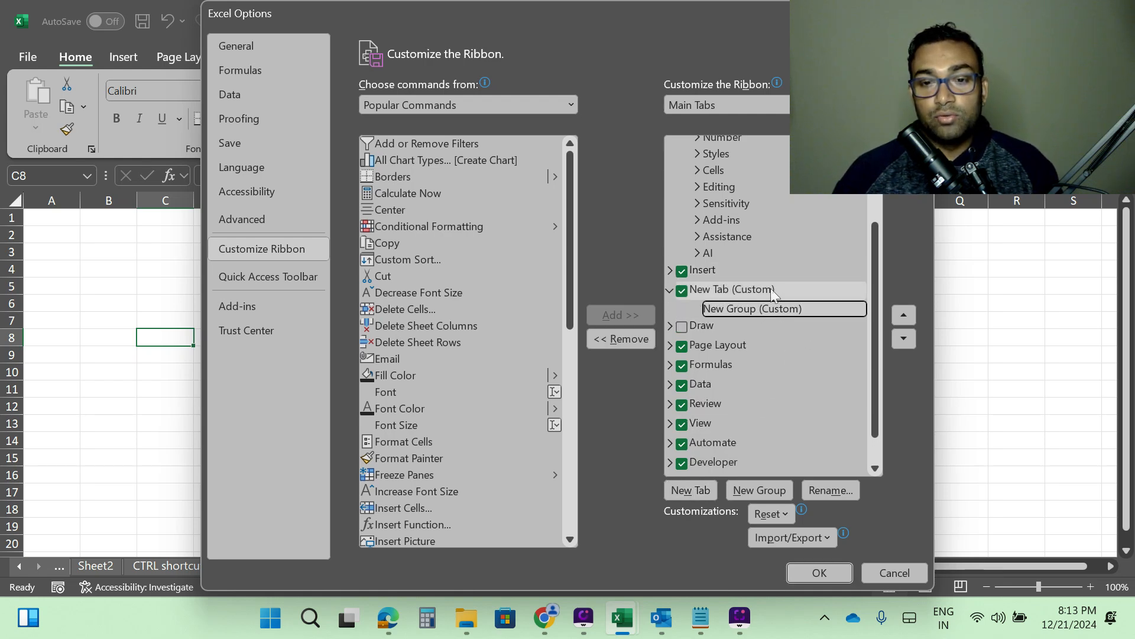
pyautogui.click(769, 290)
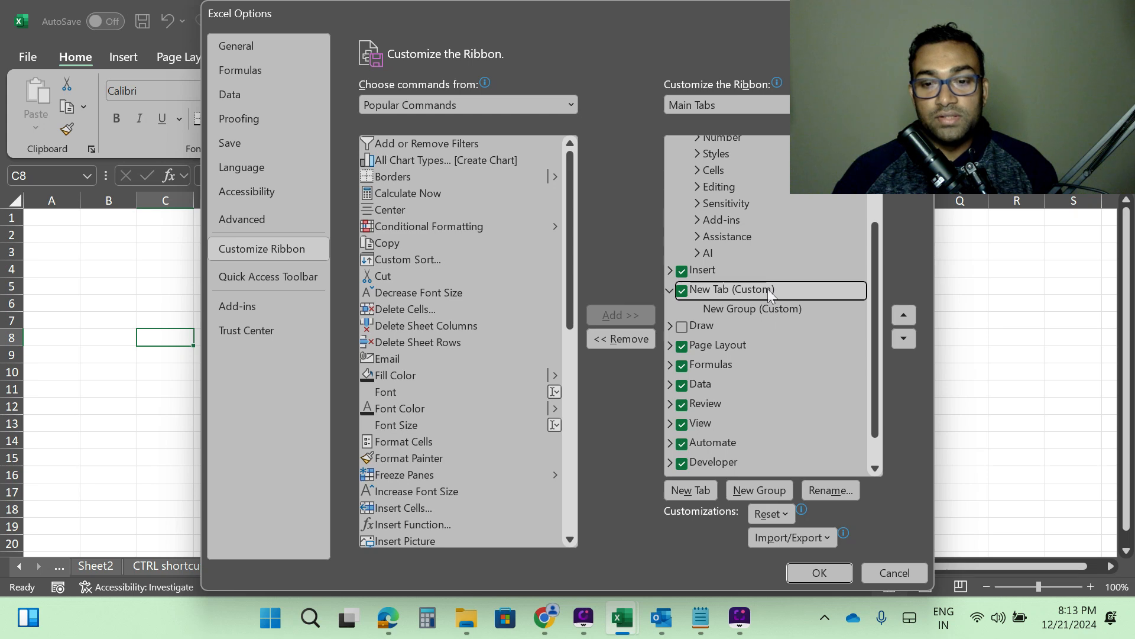
pyautogui.click(827, 486)
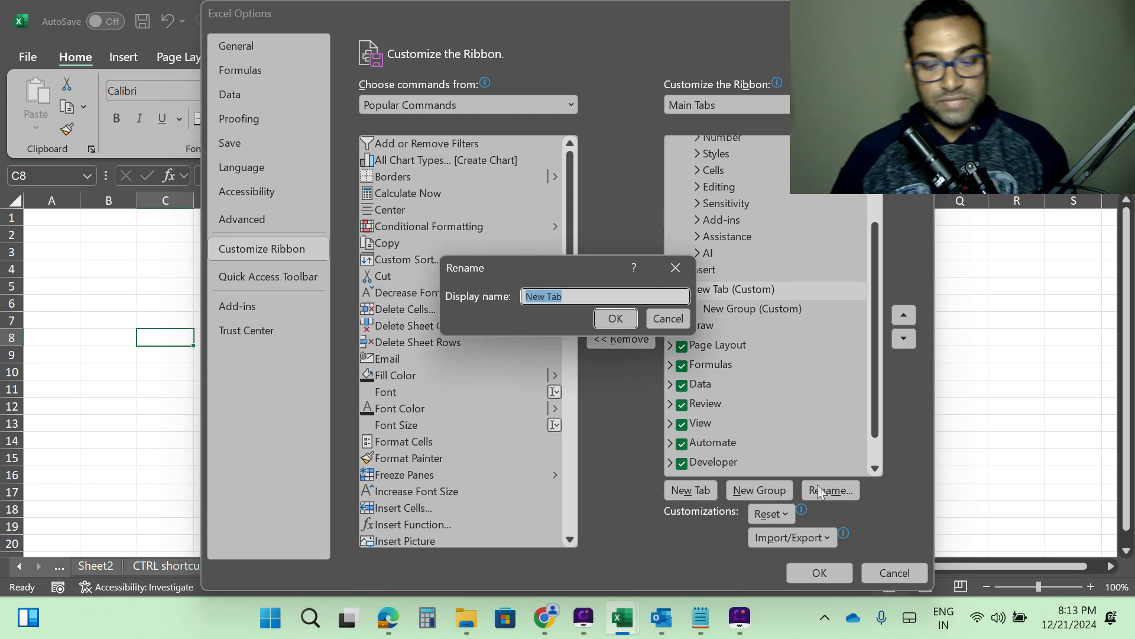
pyautogui.press('BackSpace')
pyautogui.write('Imp')
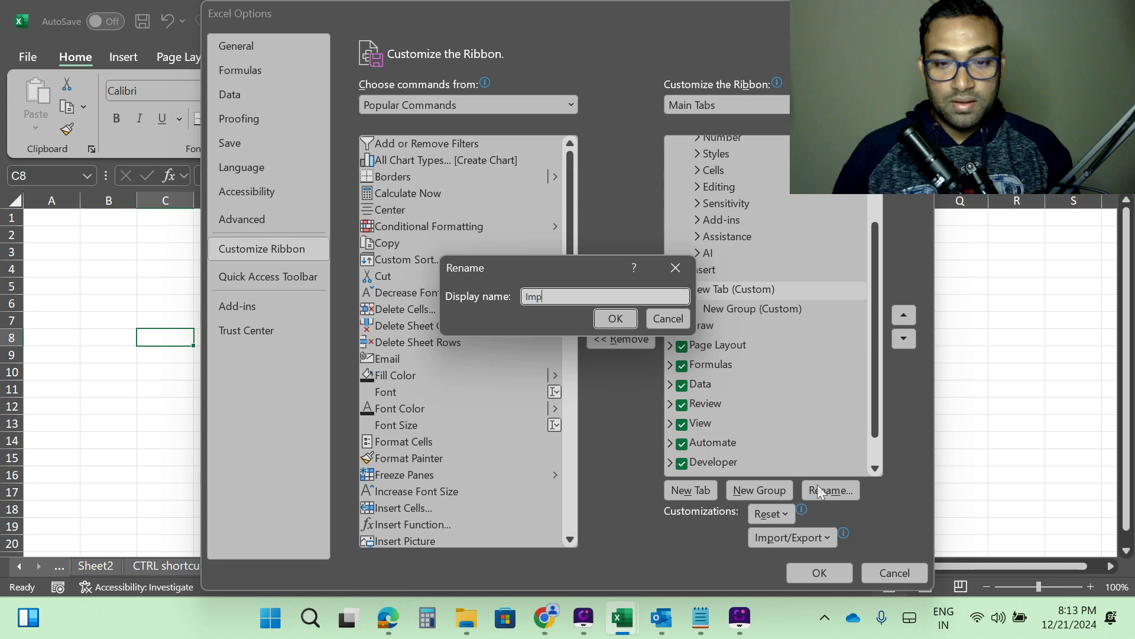
pyautogui.click(615, 318)
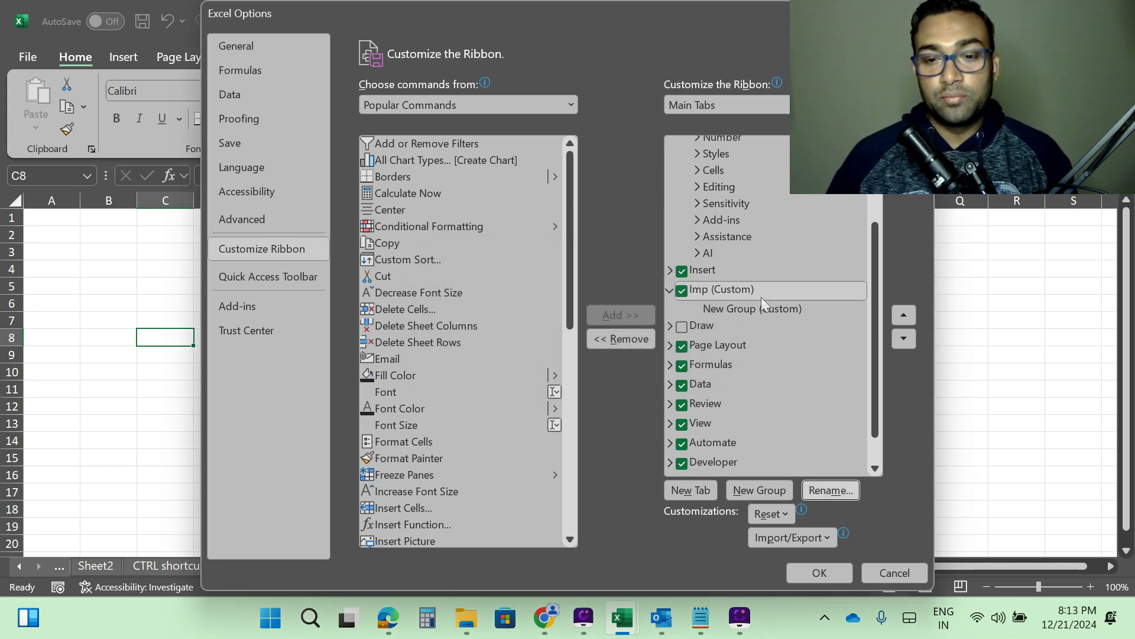
# Add the Conditional Formatting command to the new group in the Imp tab.
pyautogui.click(726, 309)
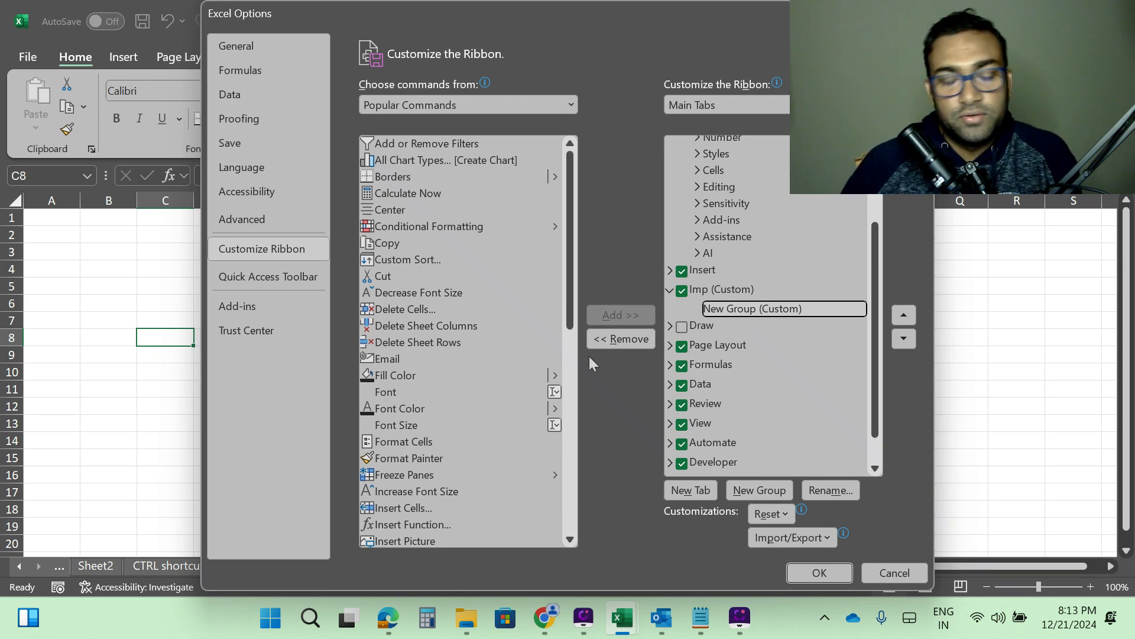
pyautogui.click(439, 224)
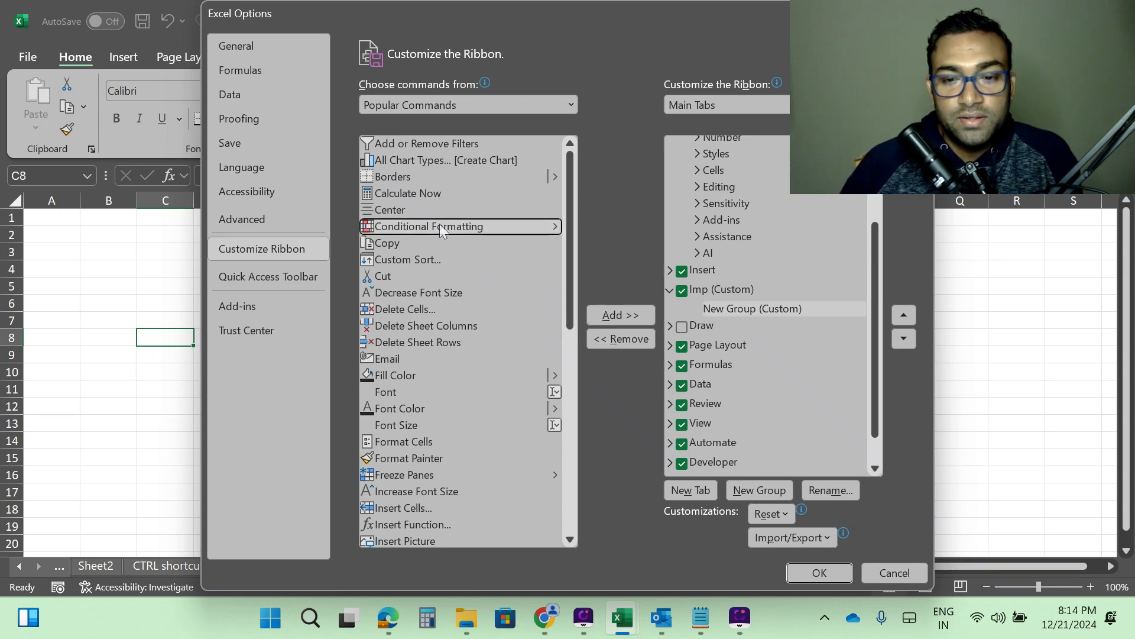
pyautogui.click(760, 303)
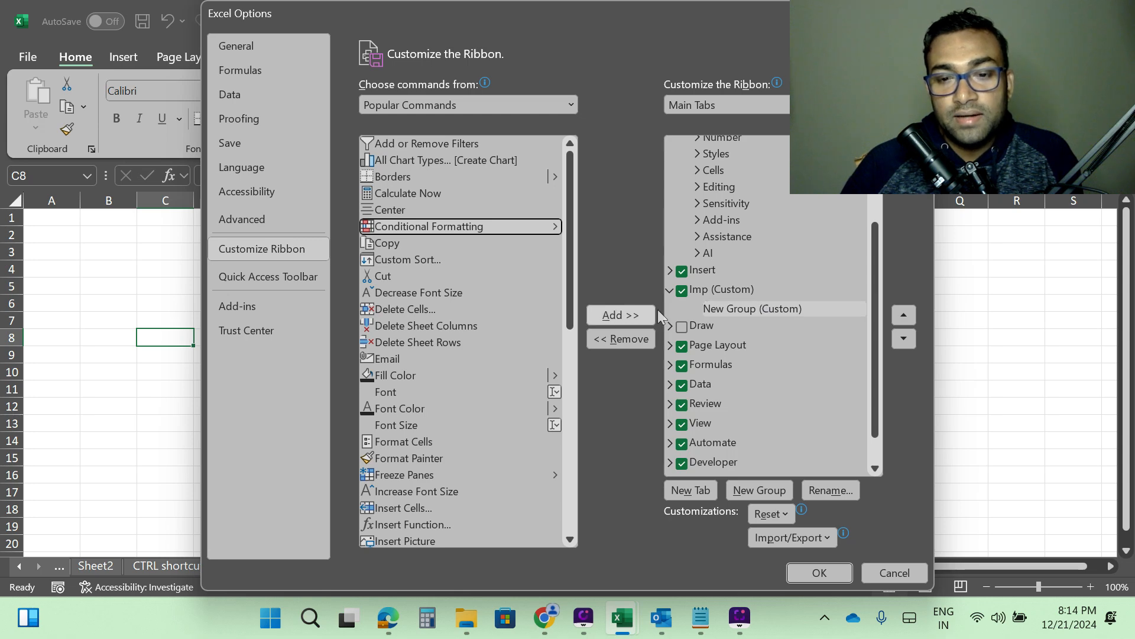
pyautogui.click(736, 308)
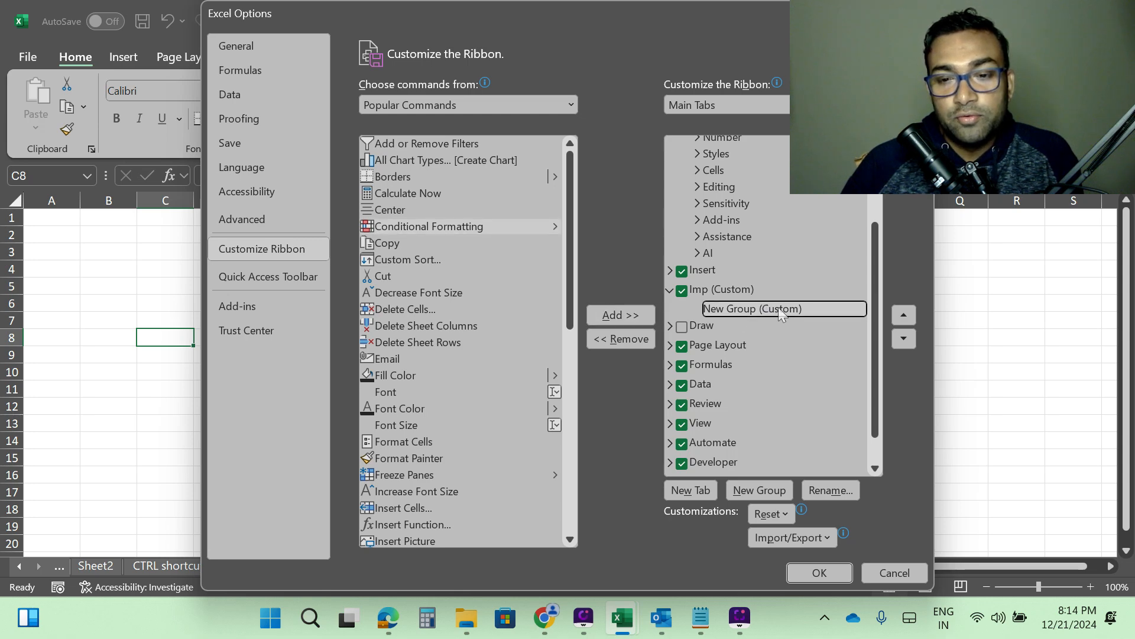
pyautogui.click(454, 227)
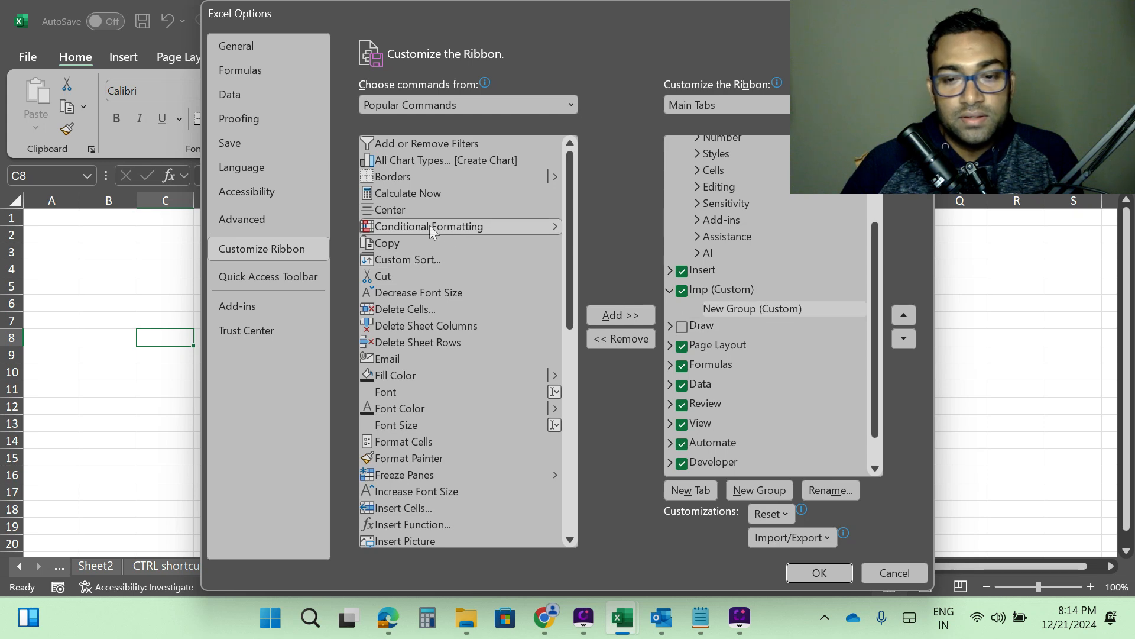
pyautogui.click(616, 319)
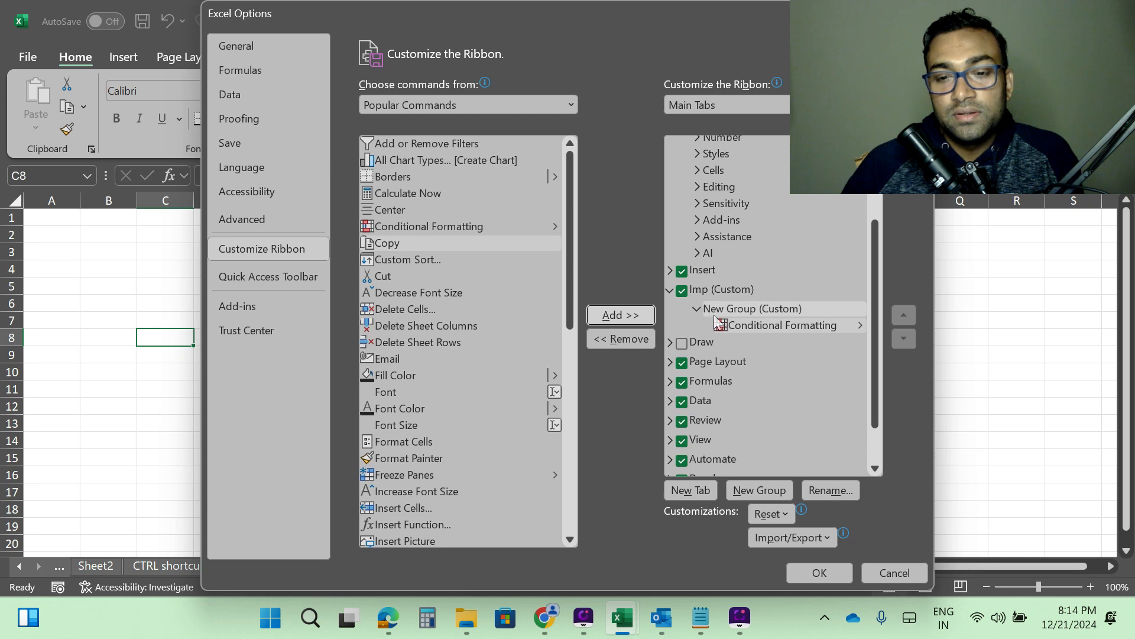
# Rename the new group in the Imp tab to Very Imp.
pyautogui.click(768, 308)
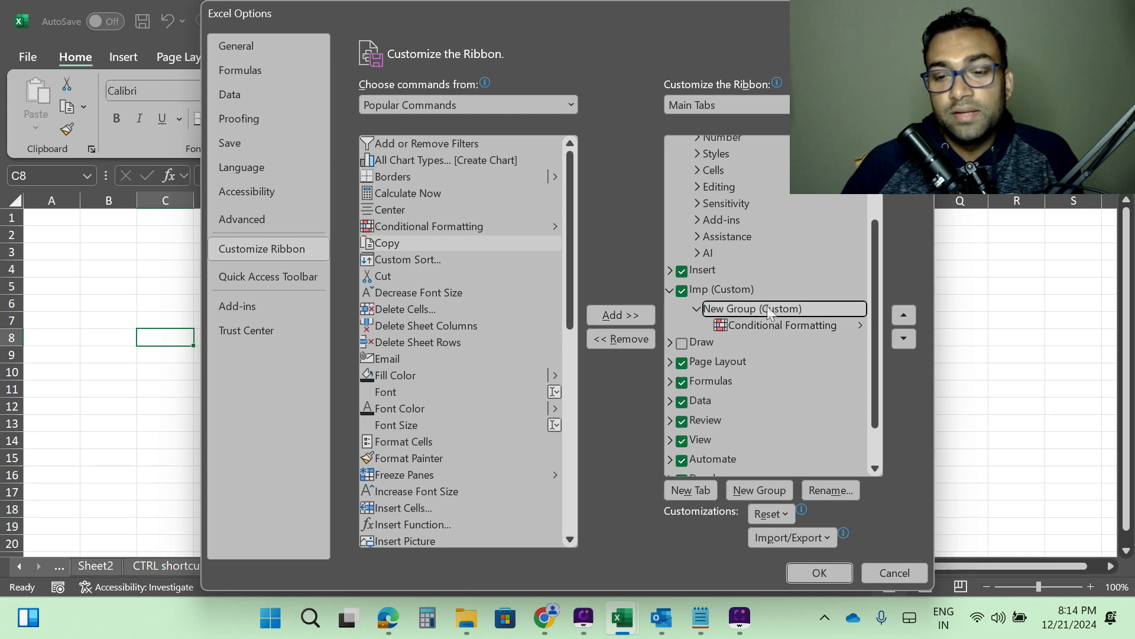
pyautogui.click(829, 489)
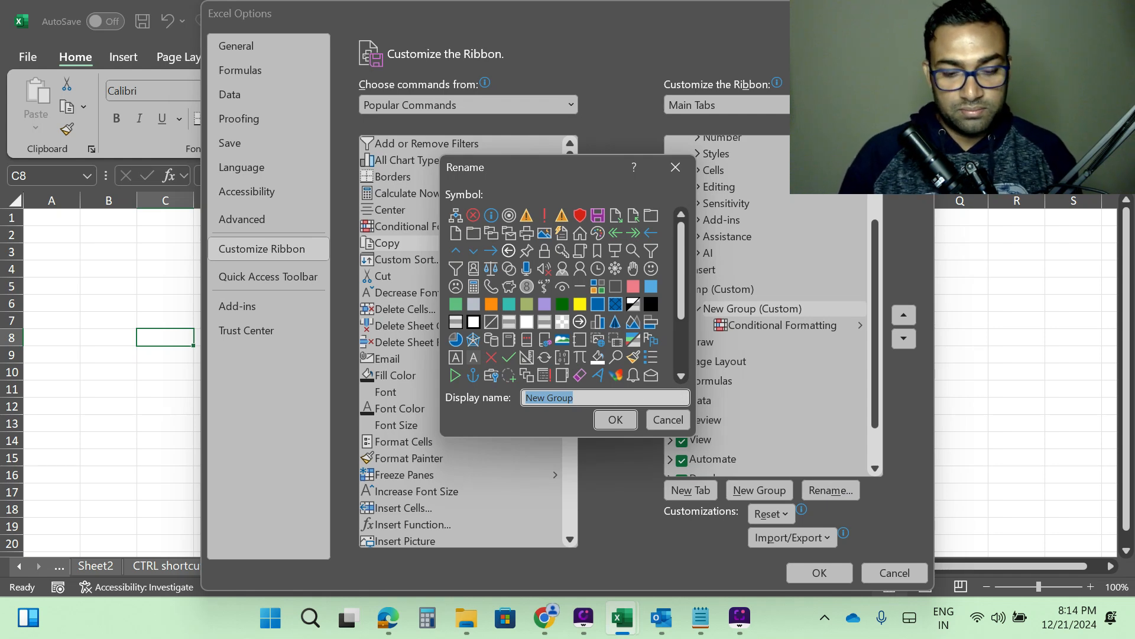
pyautogui.write('very')
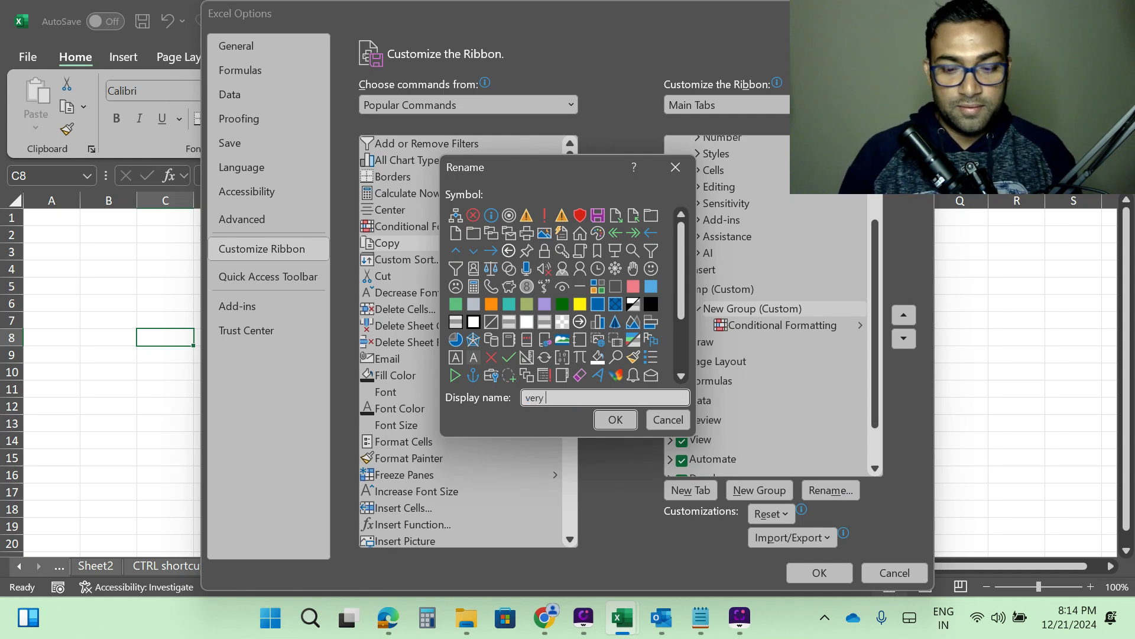
pyautogui.press('BackSpace')
pyautogui.press('BackSpace')
pyautogui.press('BackSpace')
pyautogui.press('BackSpace')
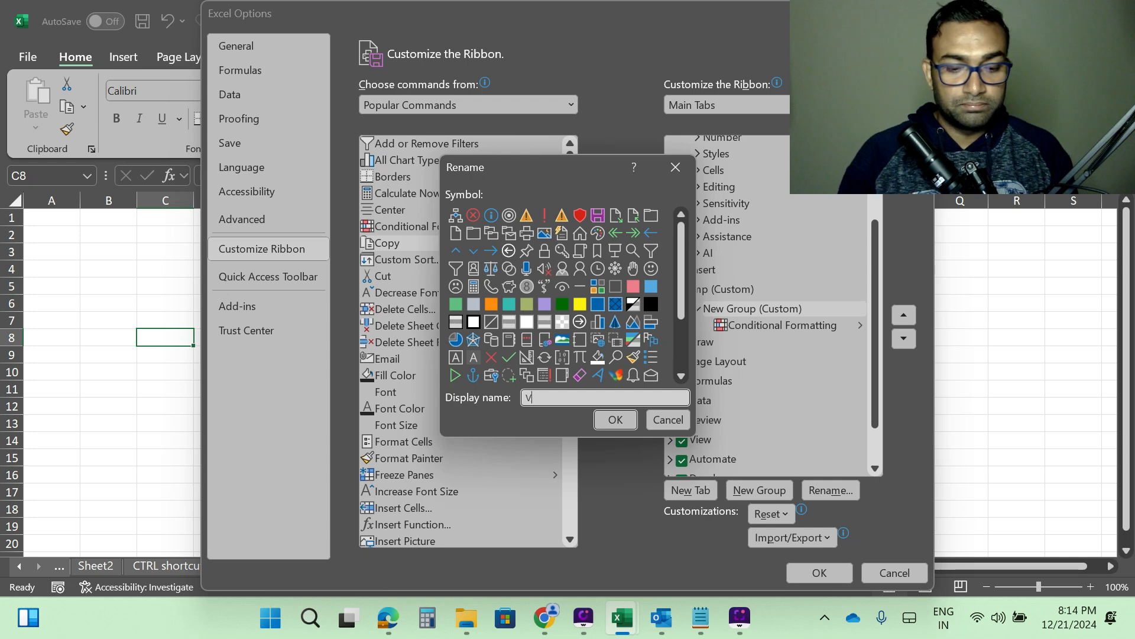
pyautogui.write('Very Imp')
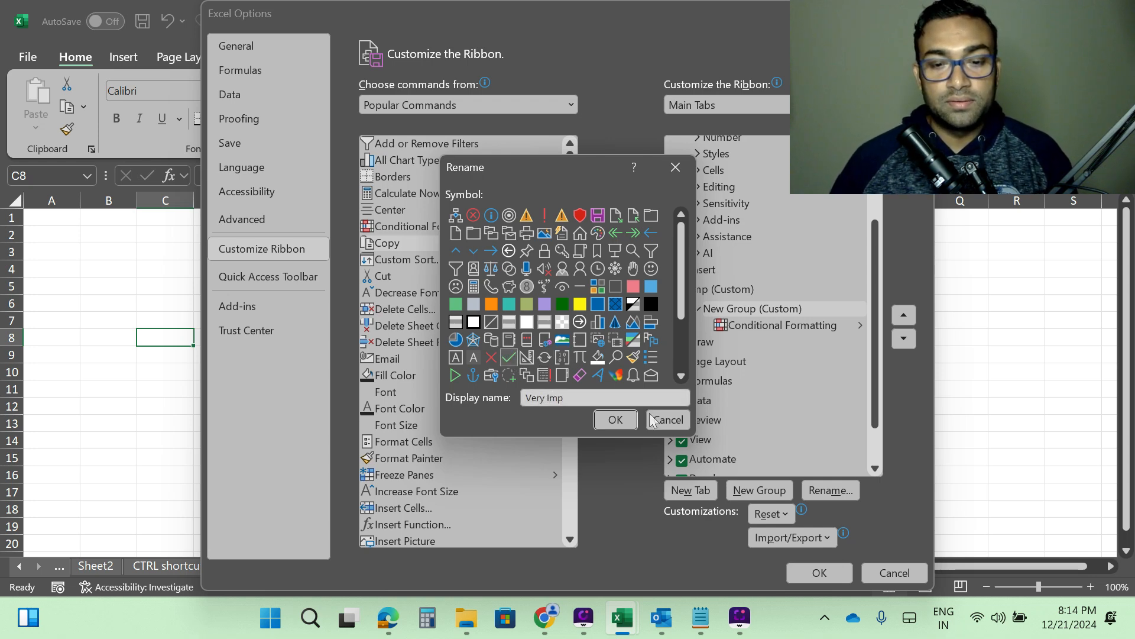
pyautogui.click(616, 418)
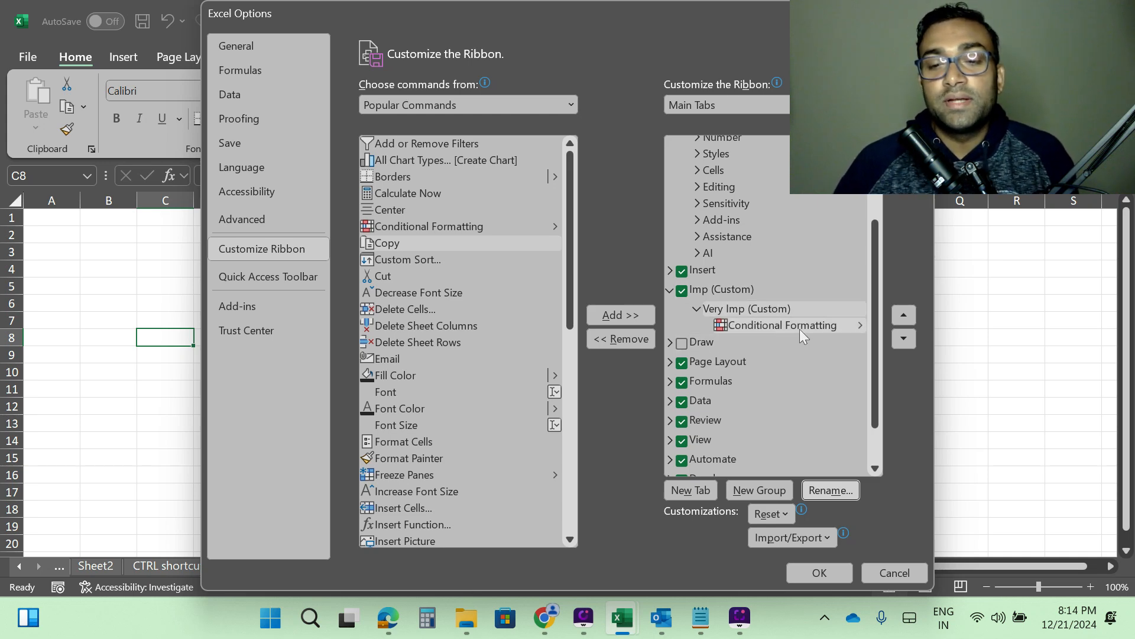
# Add the Freeze Panes command to the Very Imp group.
pyautogui.click(756, 309)
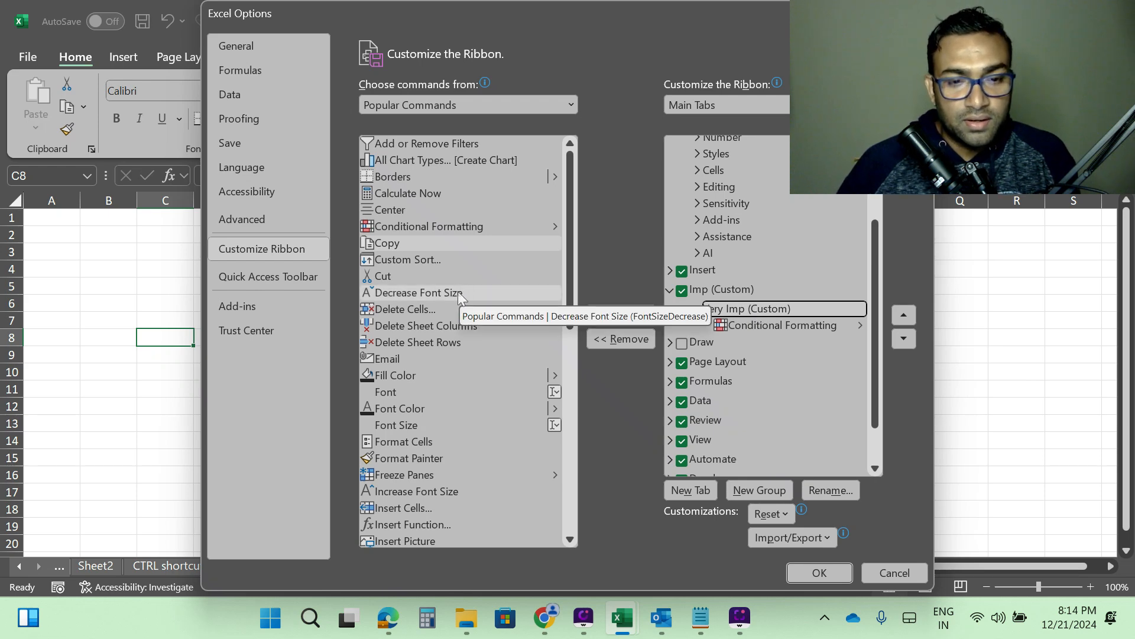
pyautogui.scroll(-2, 457, 312)
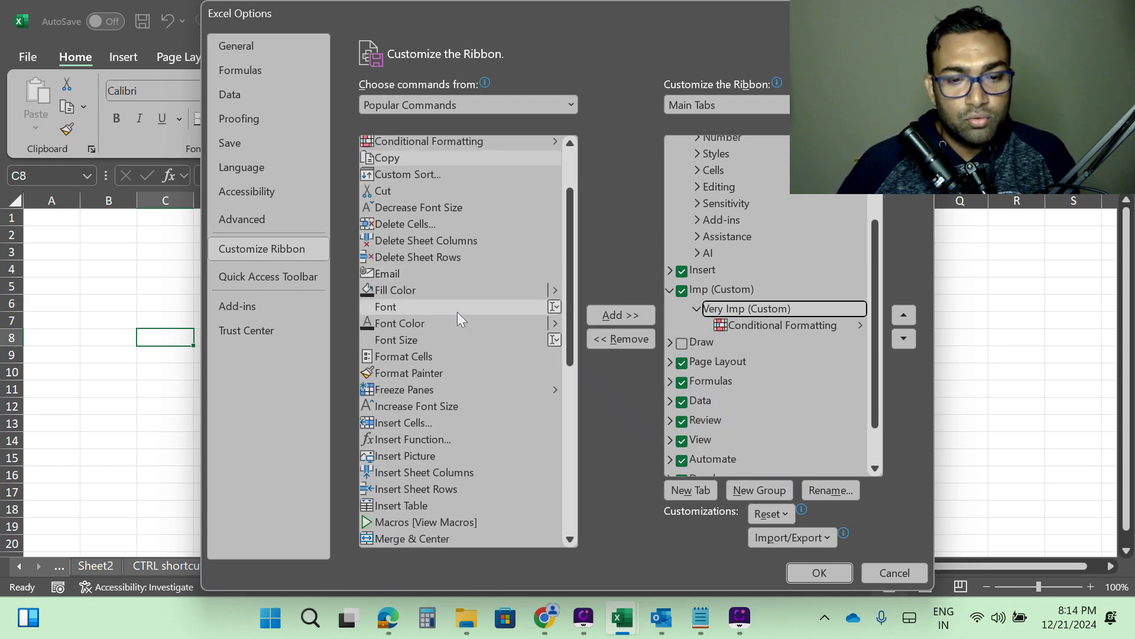
pyautogui.scroll(4, 457, 312)
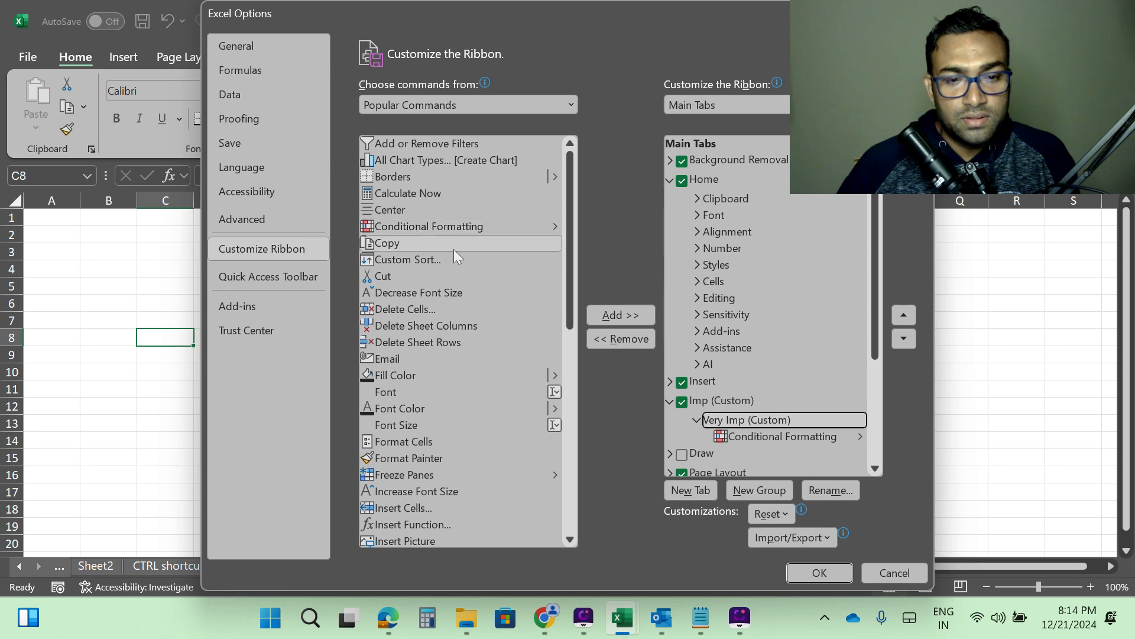
pyautogui.scroll(-3, 453, 252)
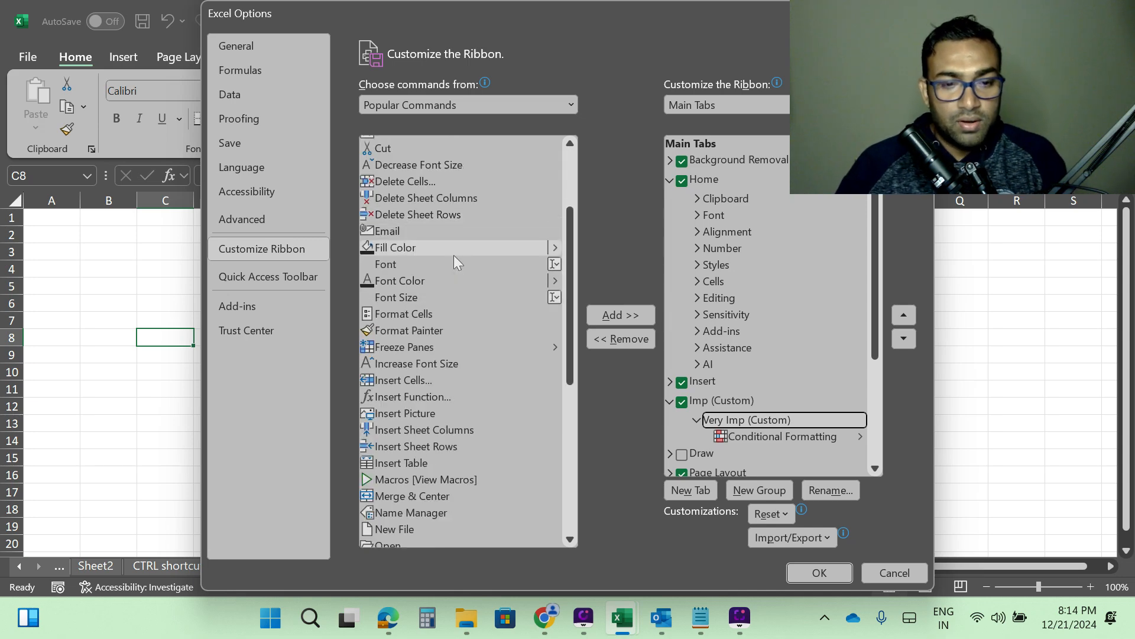
pyautogui.click(390, 348)
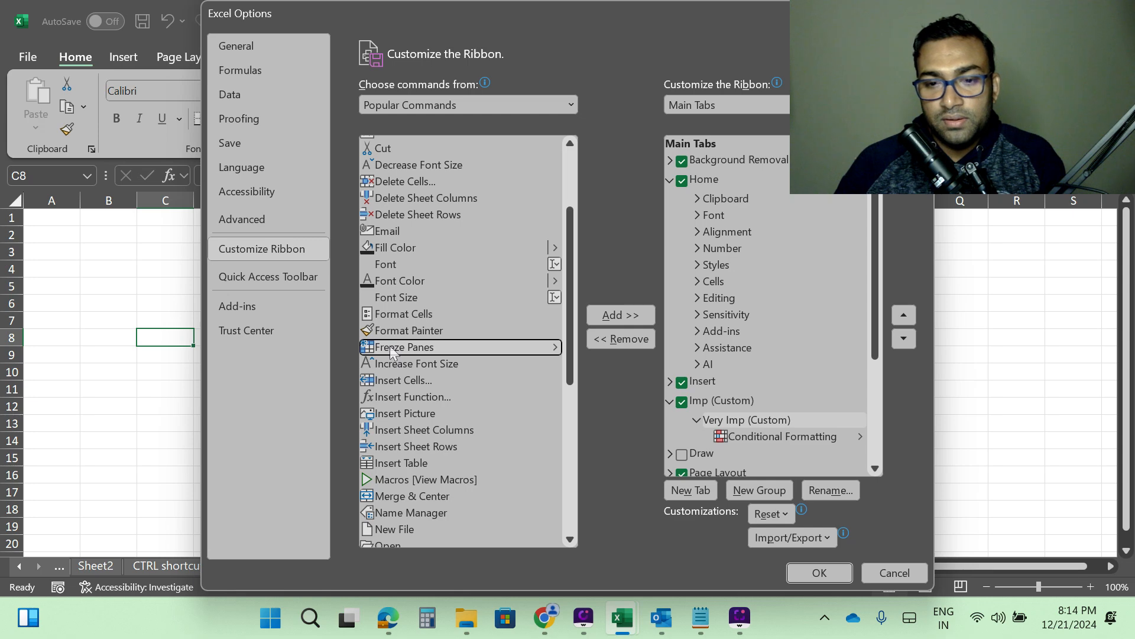
pyautogui.scroll(-2, 782, 386)
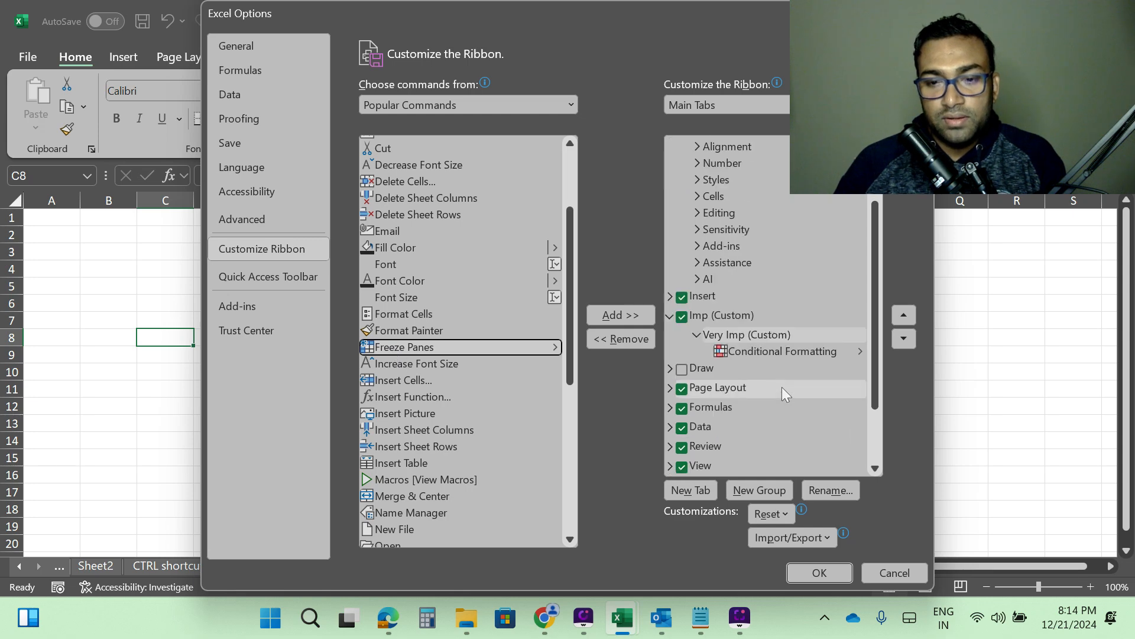
pyautogui.click(612, 315)
# Add the All Chart Types command to the Very Imp group and apply the ribbon changes.
pyautogui.scroll(-3, 473, 344)
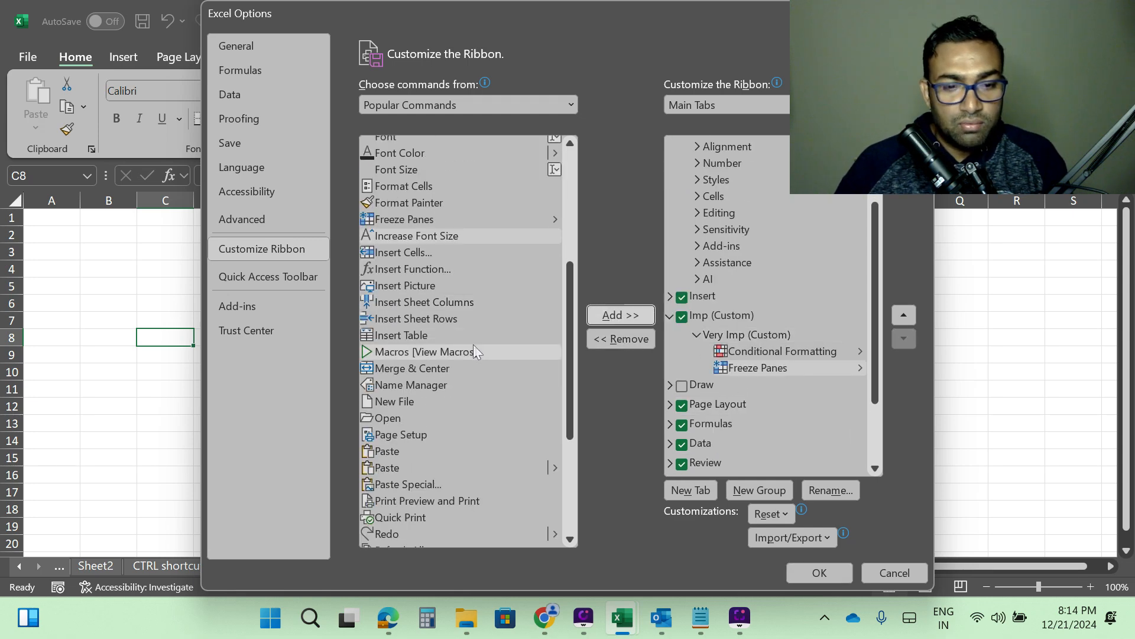
pyautogui.scroll(-3, 473, 344)
pyautogui.scroll(-2, 474, 345)
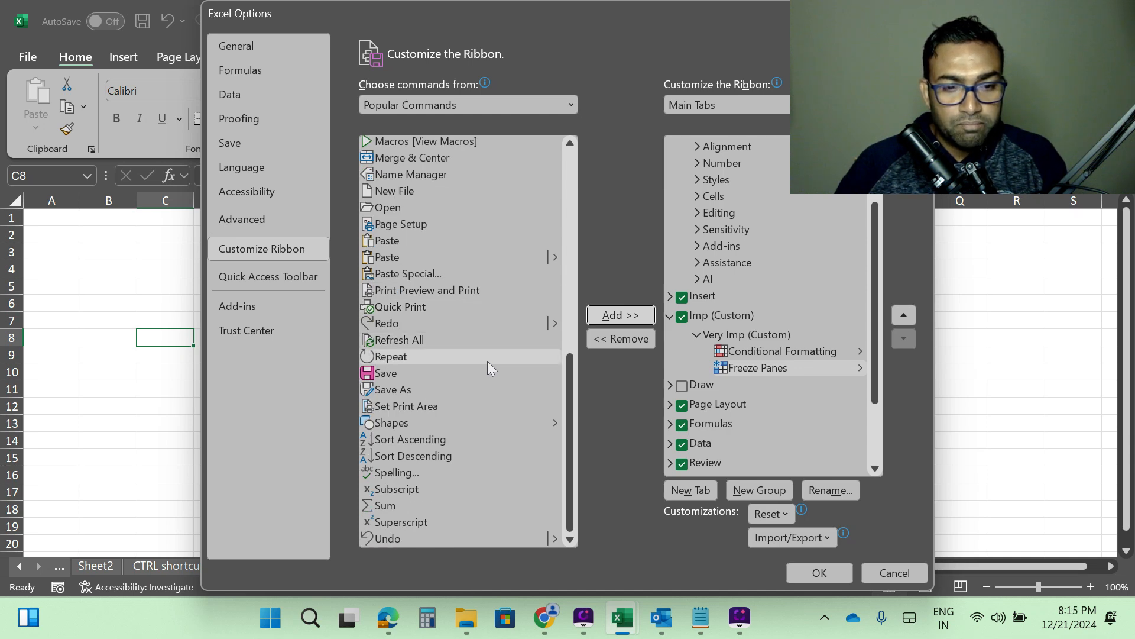
pyautogui.scroll(10, 474, 431)
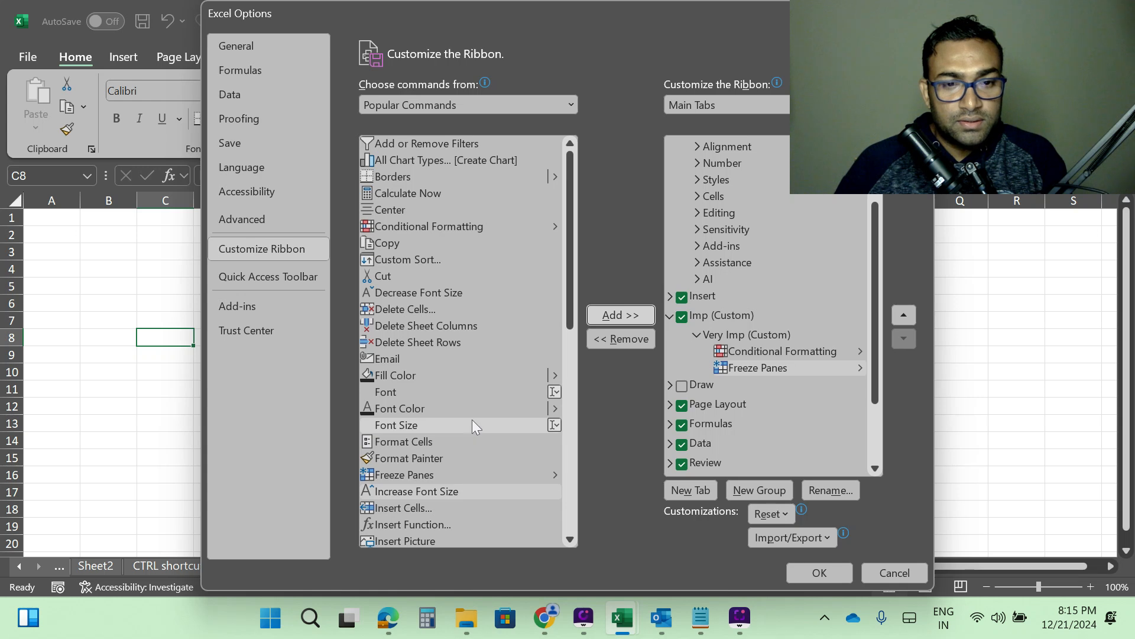
pyautogui.click(410, 162)
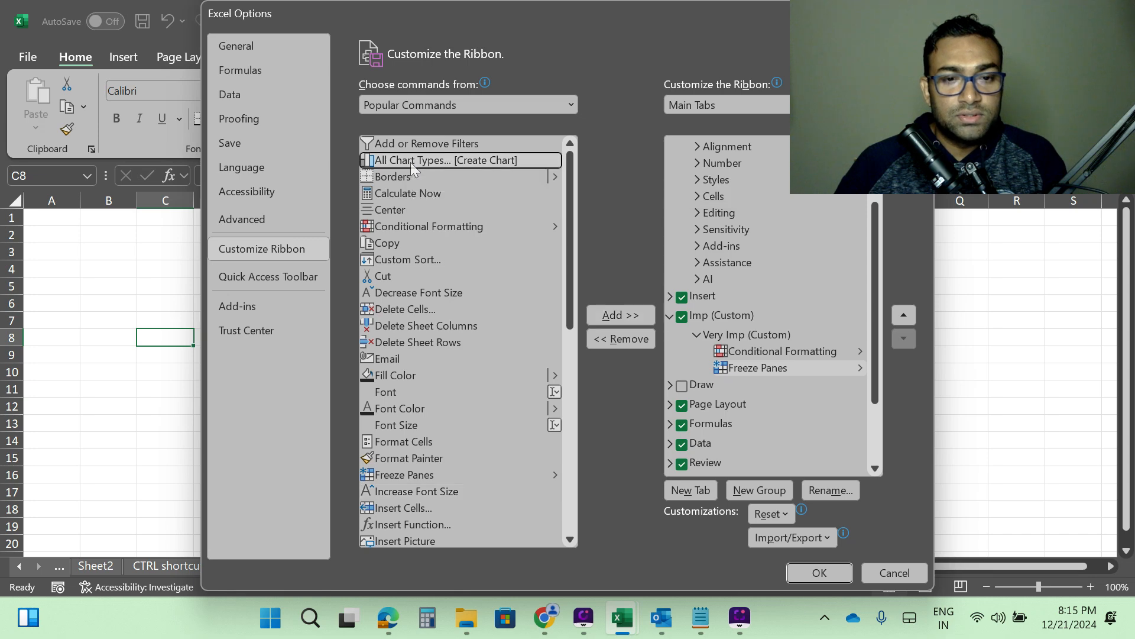
pyautogui.click(619, 314)
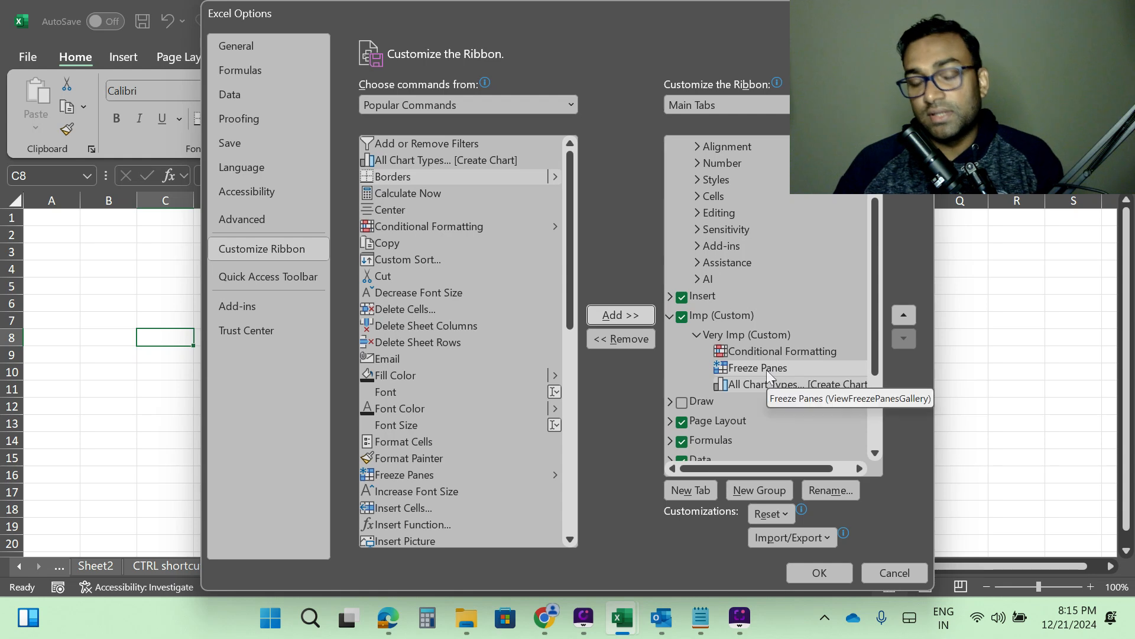
pyautogui.click(816, 573)
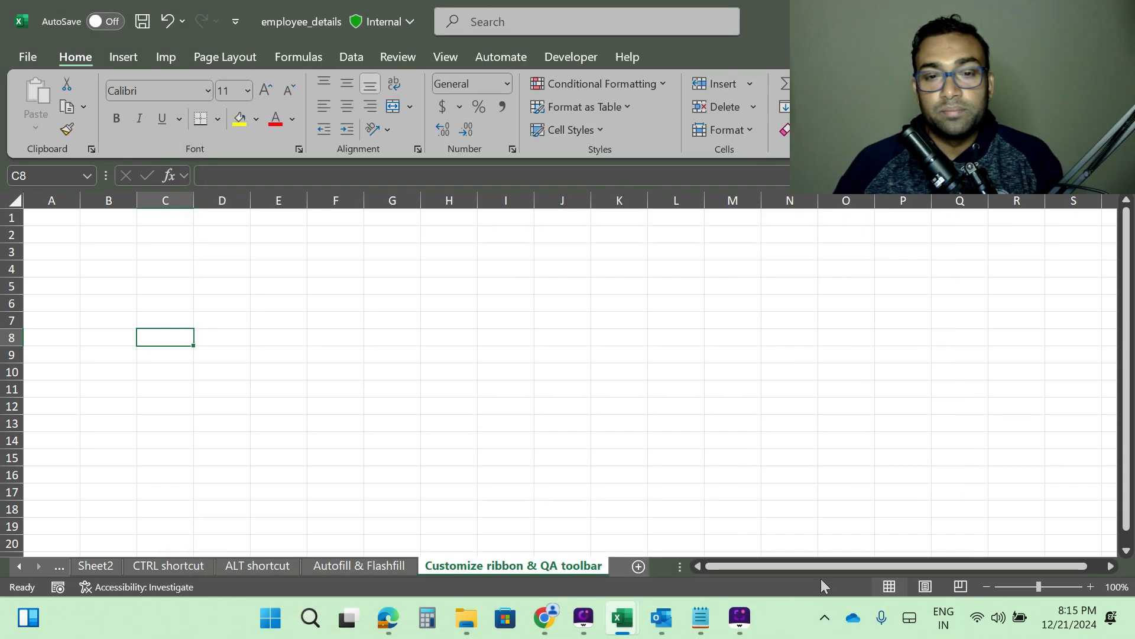
# Browse the ribbon tabs to check the new Imp tab and its Very Imp group.
pyautogui.click(331, 284)
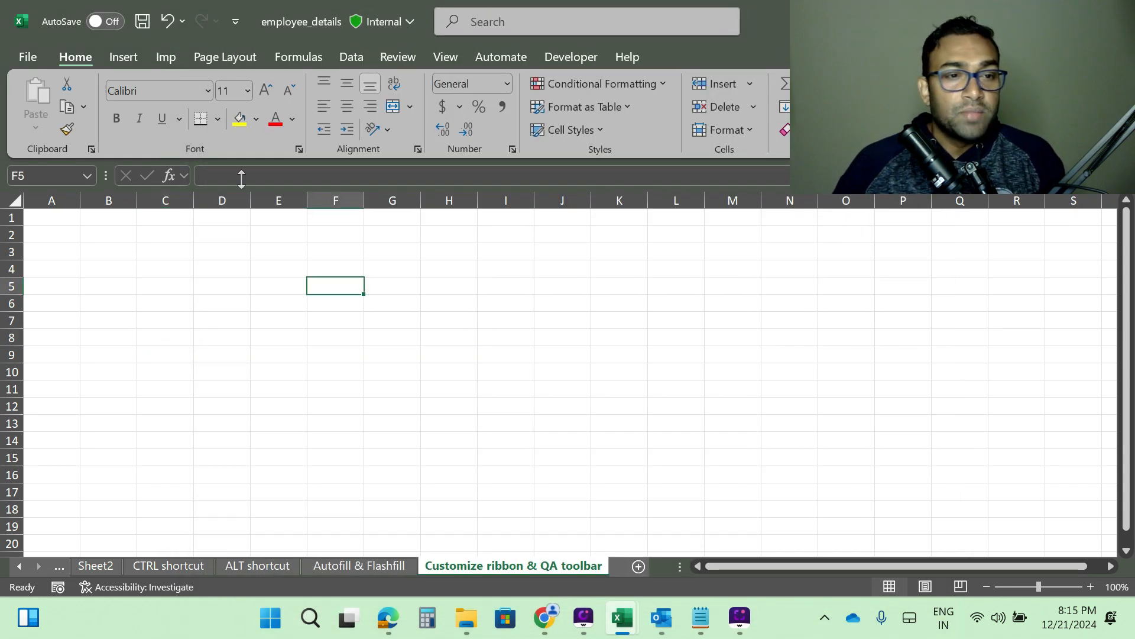
pyautogui.click(122, 59)
pyautogui.click(73, 59)
pyautogui.click(119, 58)
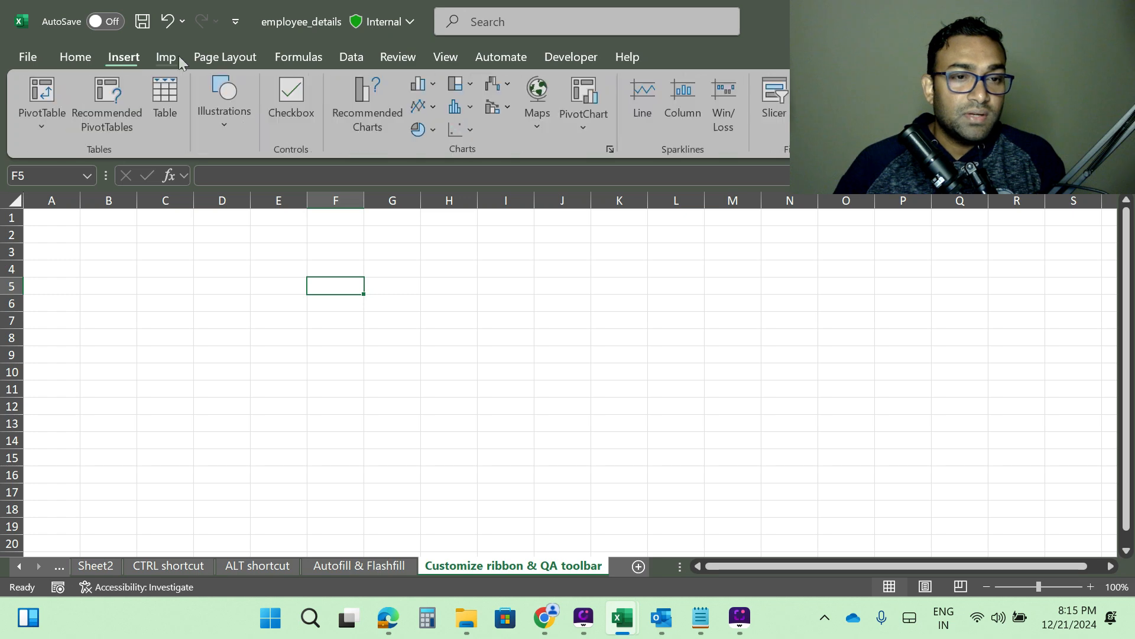
pyautogui.click(169, 57)
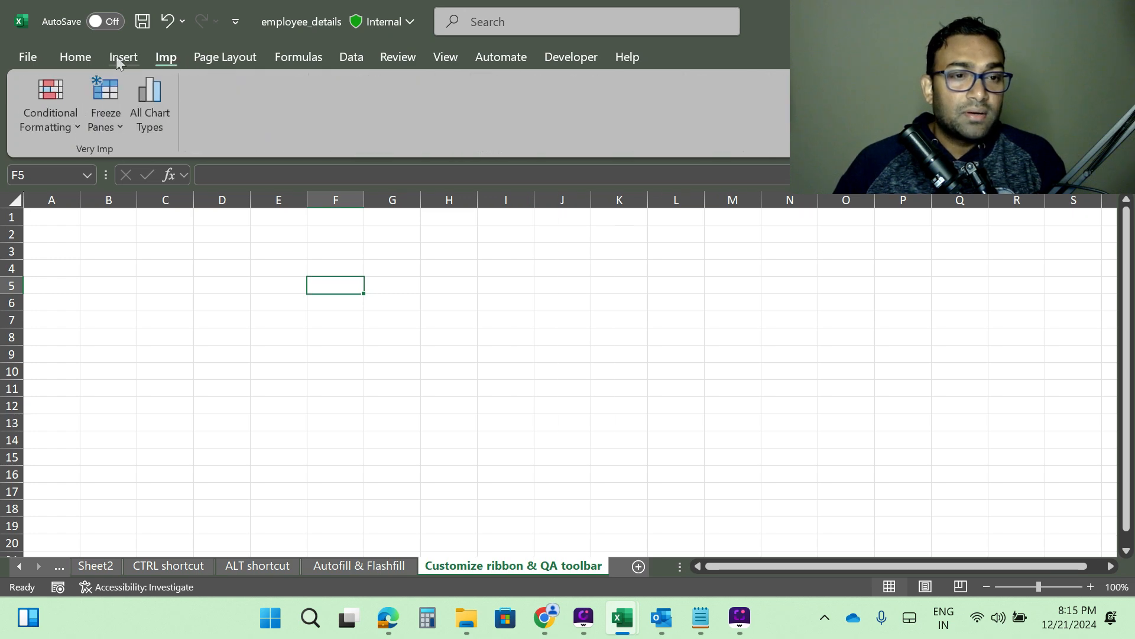
pyautogui.click(118, 57)
pyautogui.click(168, 58)
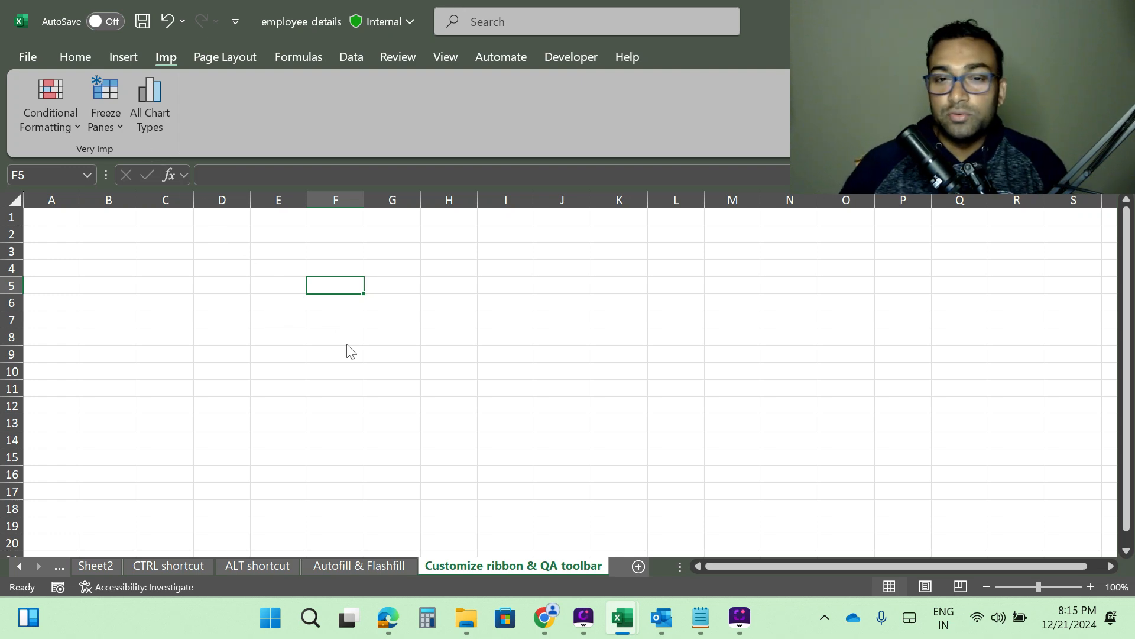
pyautogui.click(90, 59)
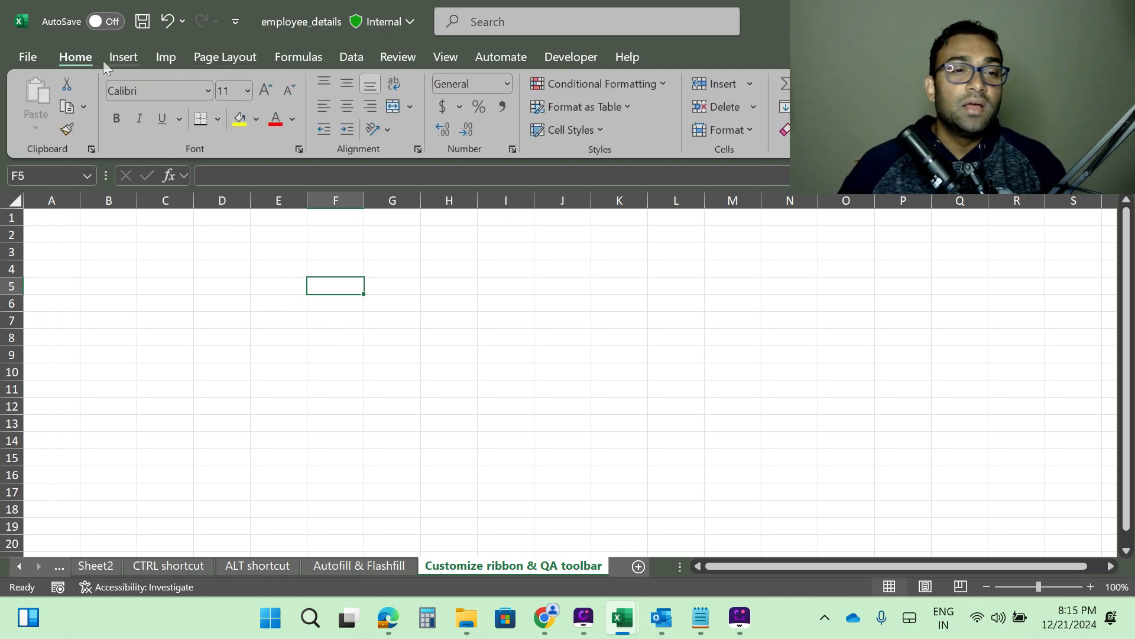
pyautogui.click(125, 59)
pyautogui.click(238, 59)
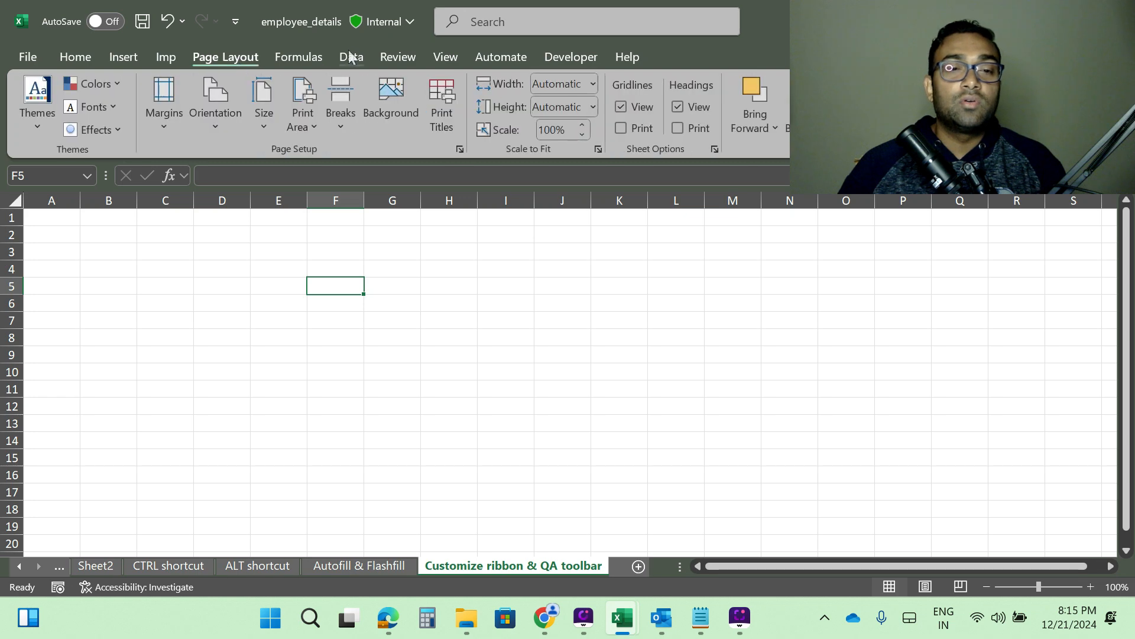
pyautogui.click(348, 58)
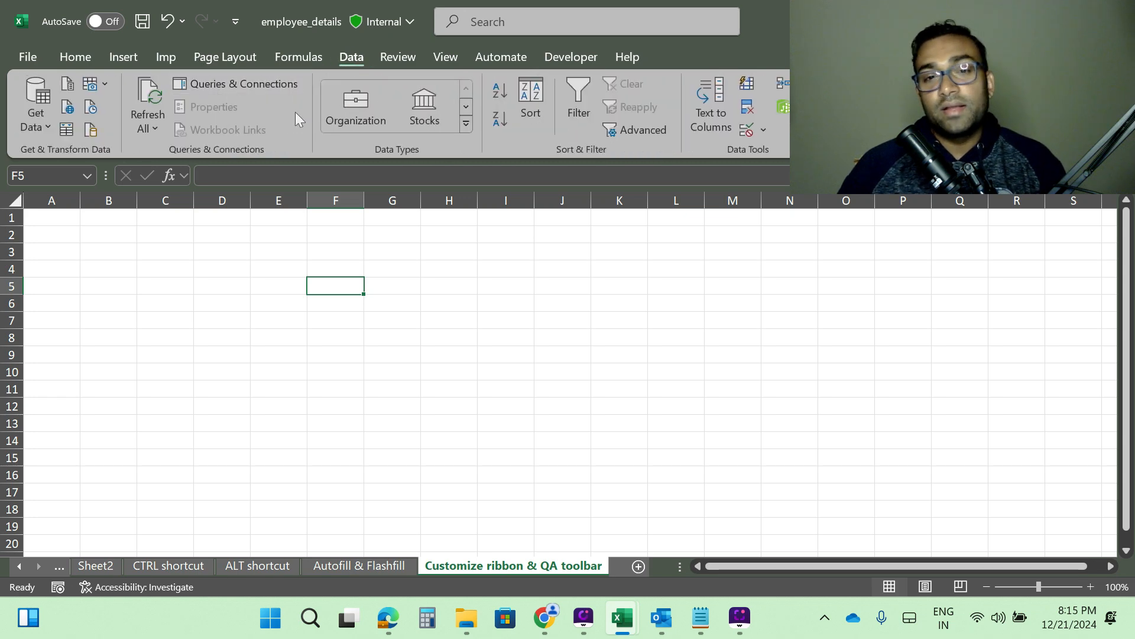
pyautogui.click(161, 58)
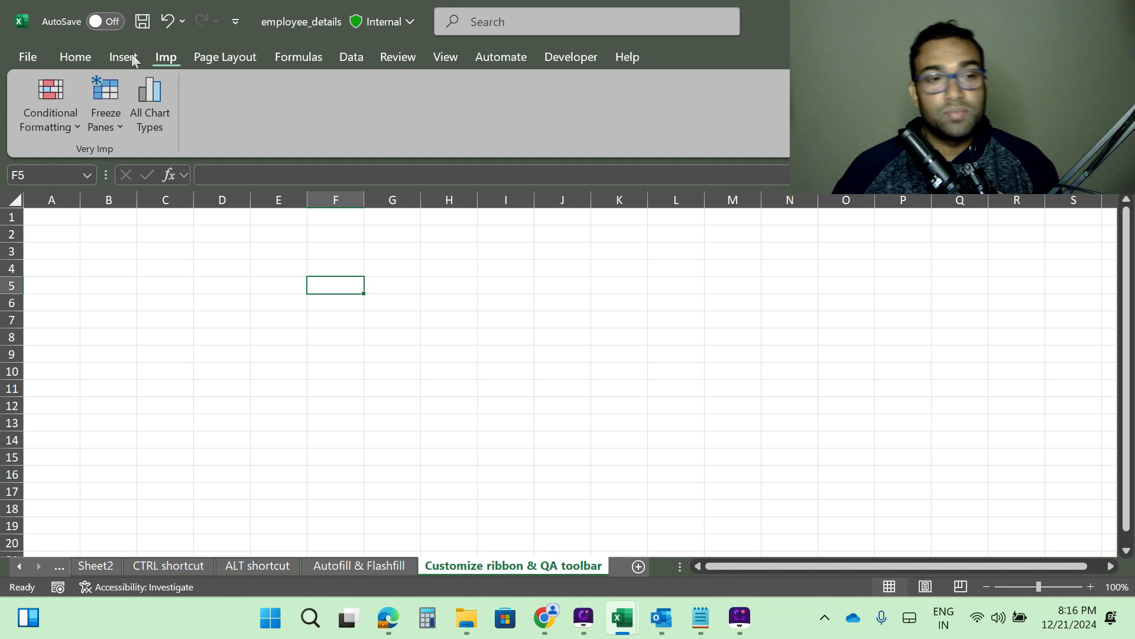
pyautogui.click(74, 59)
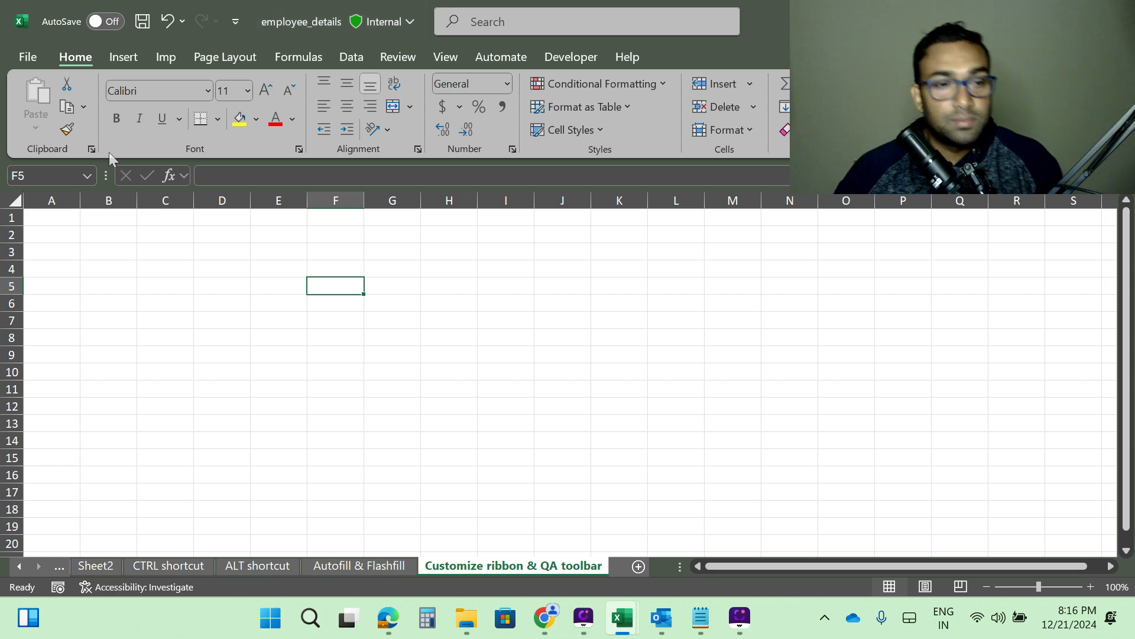
# Add Format Painter and Fill Color to the Quick Access Toolbar.
pyautogui.rightClick(65, 131)
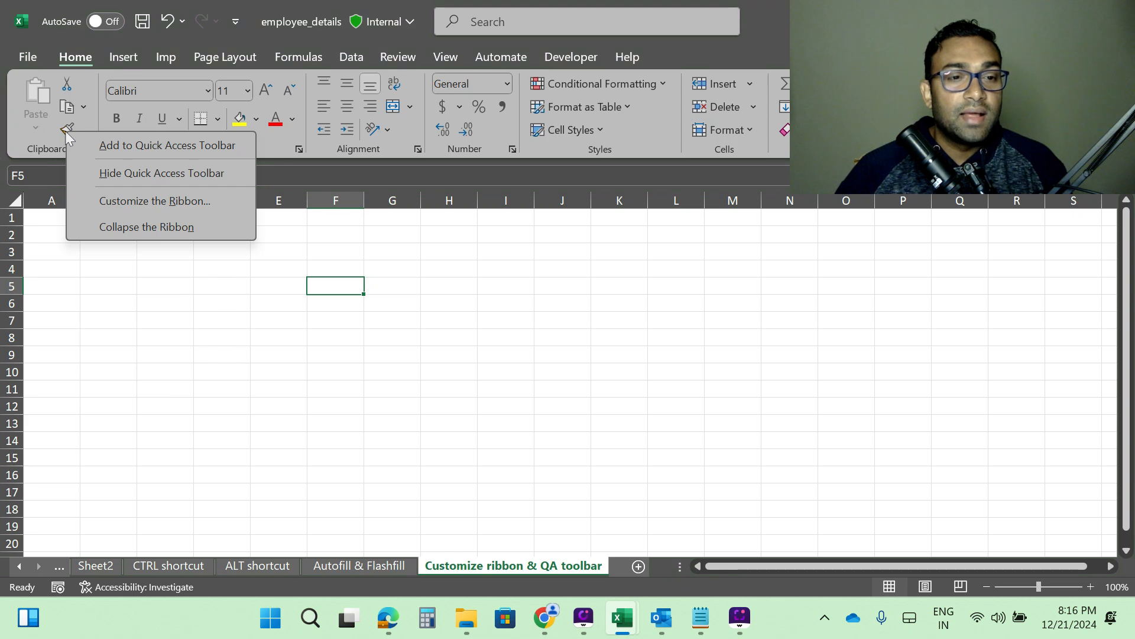
pyautogui.click(178, 146)
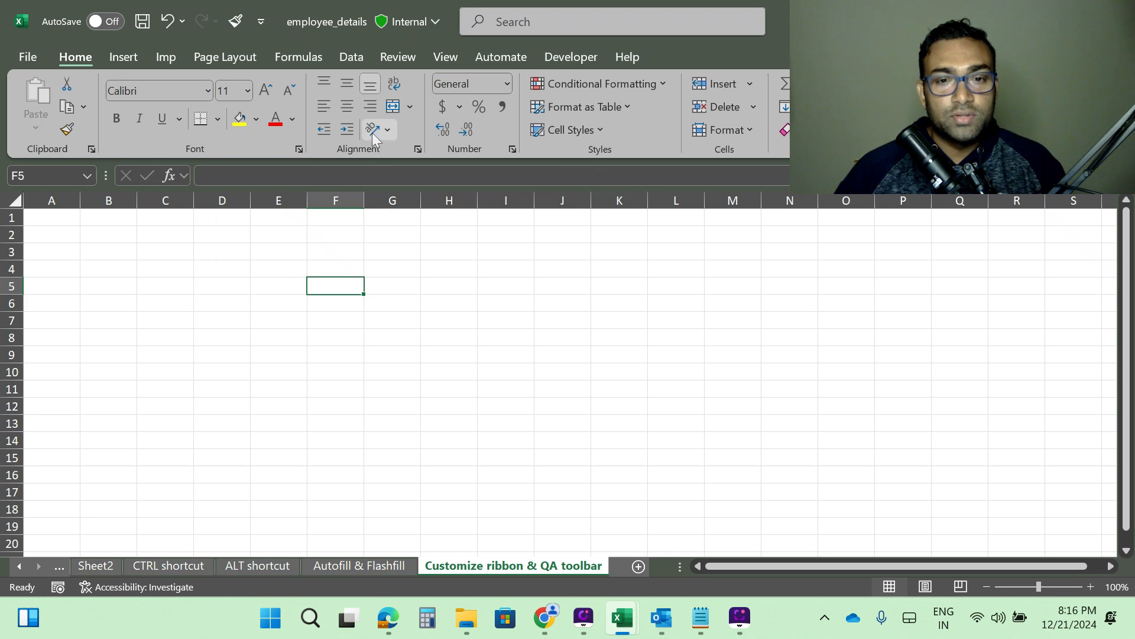
pyautogui.rightClick(238, 125)
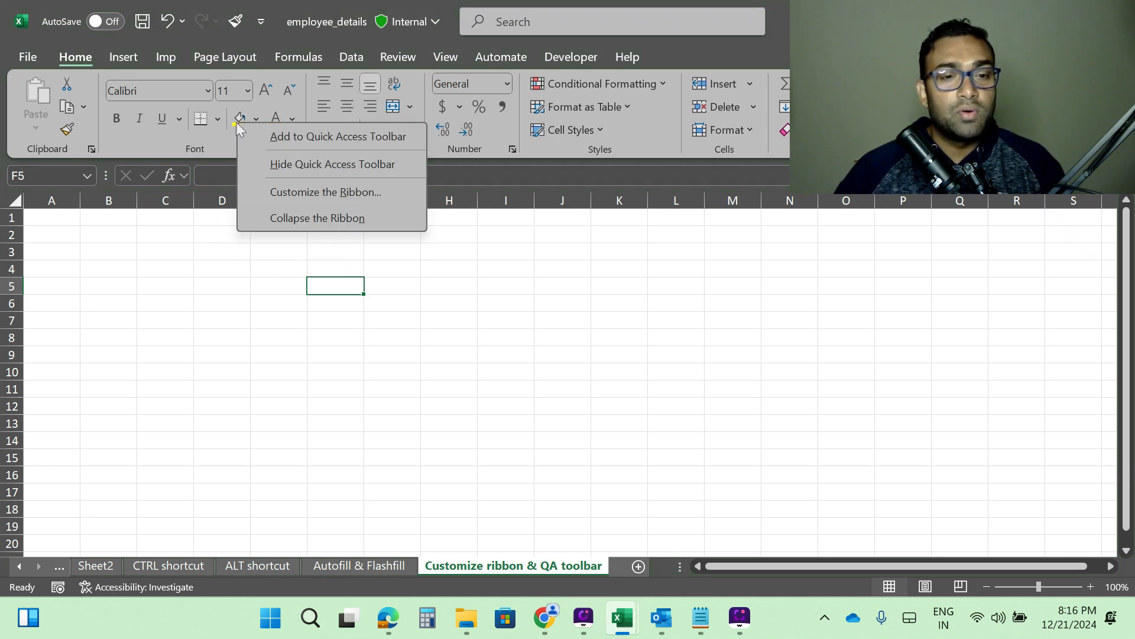
pyautogui.click(335, 140)
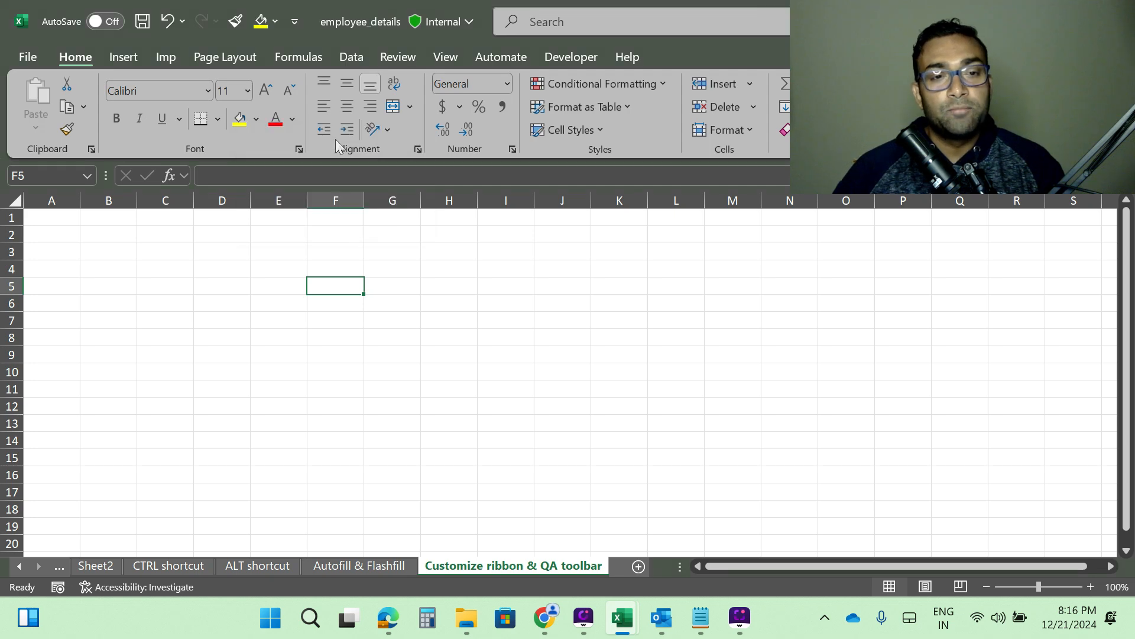
# Remove Fill Color and Format Painter from the Quick Access Toolbar.
pyautogui.rightClick(264, 20)
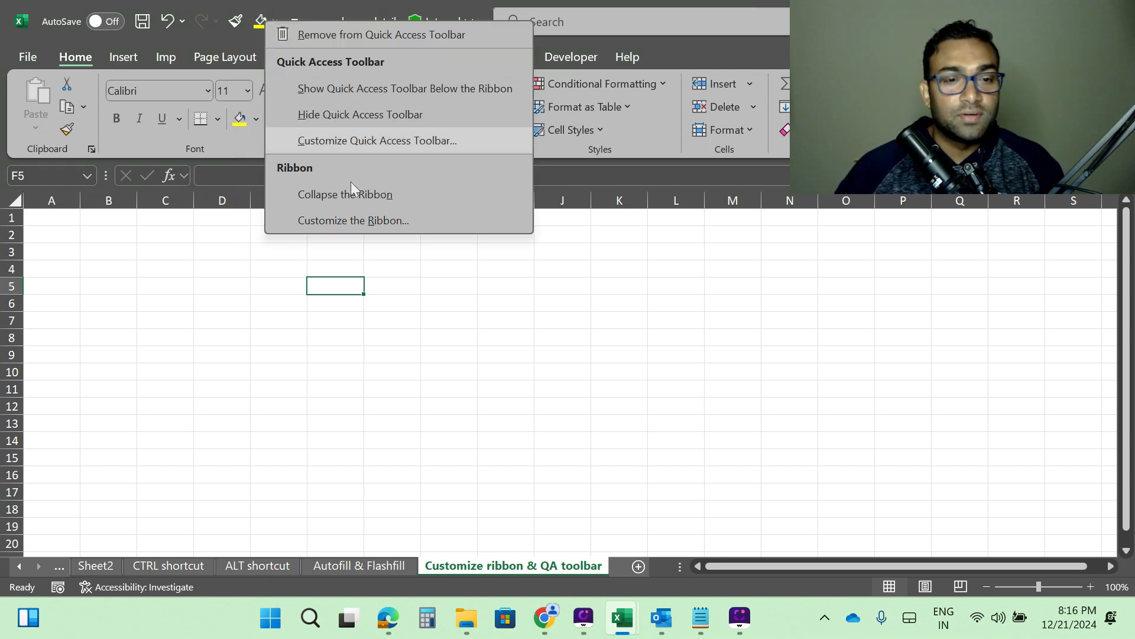
pyautogui.click(322, 34)
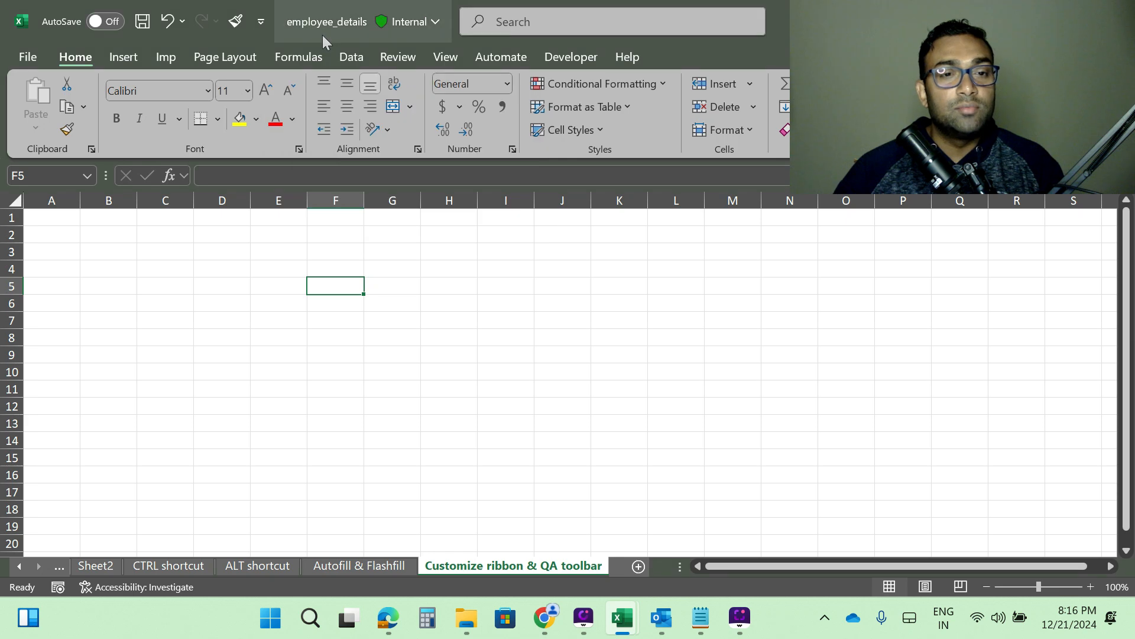
pyautogui.rightClick(230, 25)
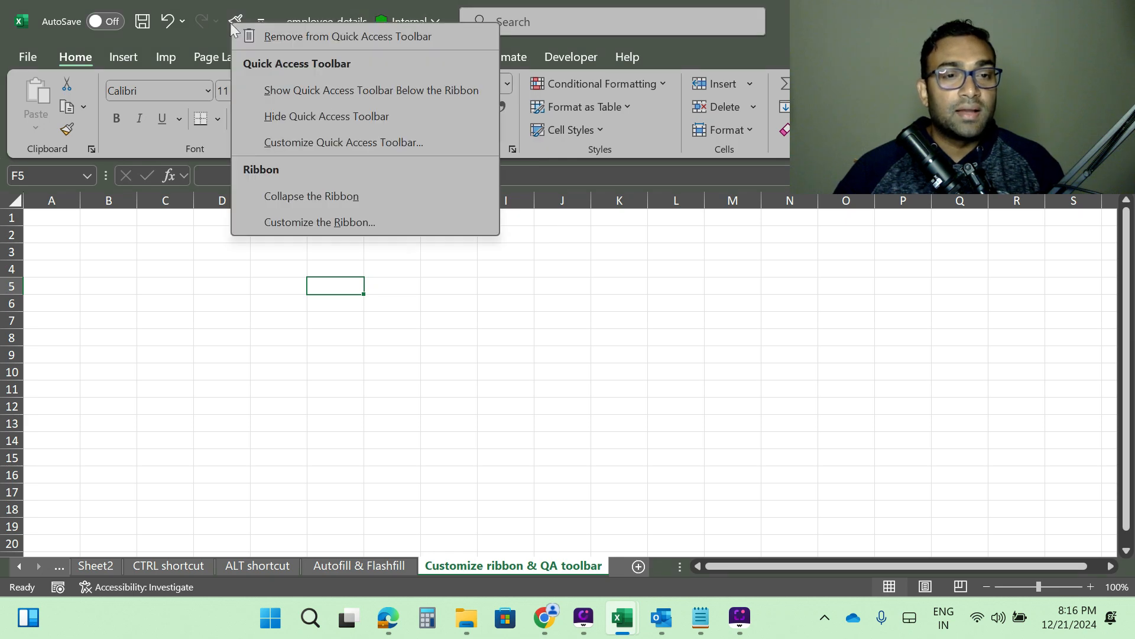
pyautogui.click(285, 37)
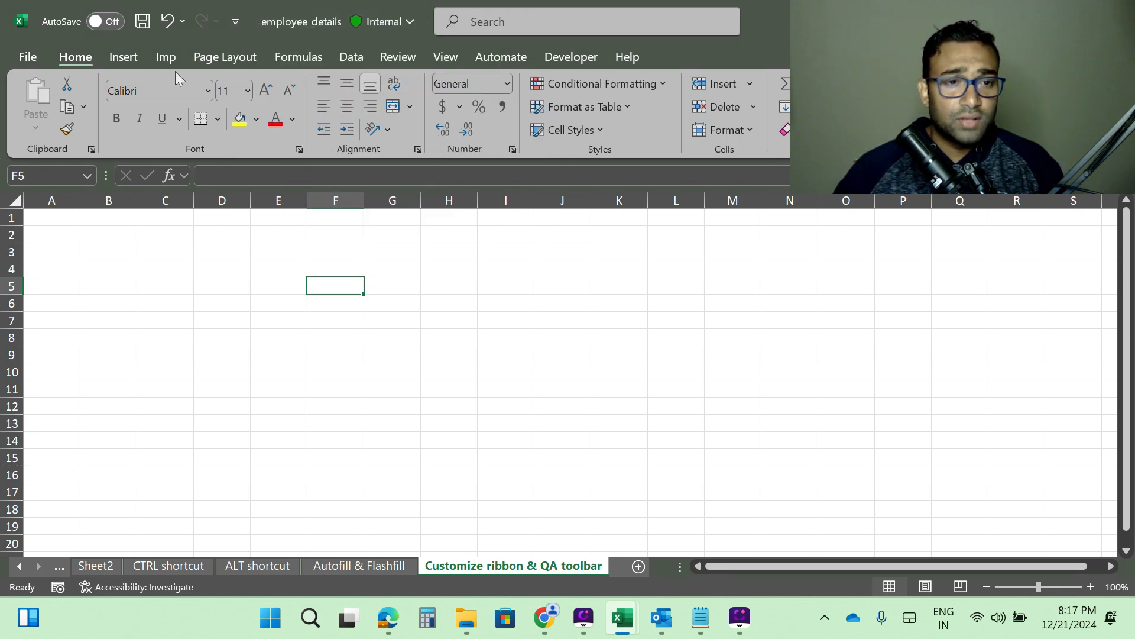
pyautogui.click(166, 57)
pyautogui.rightClick(165, 55)
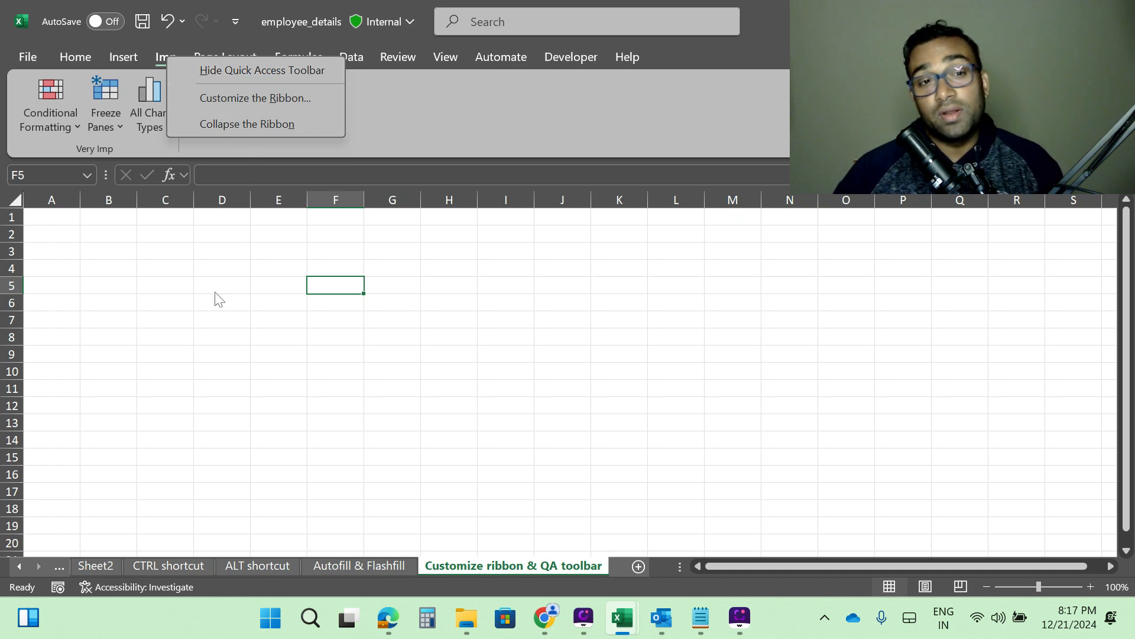
pyautogui.click(205, 333)
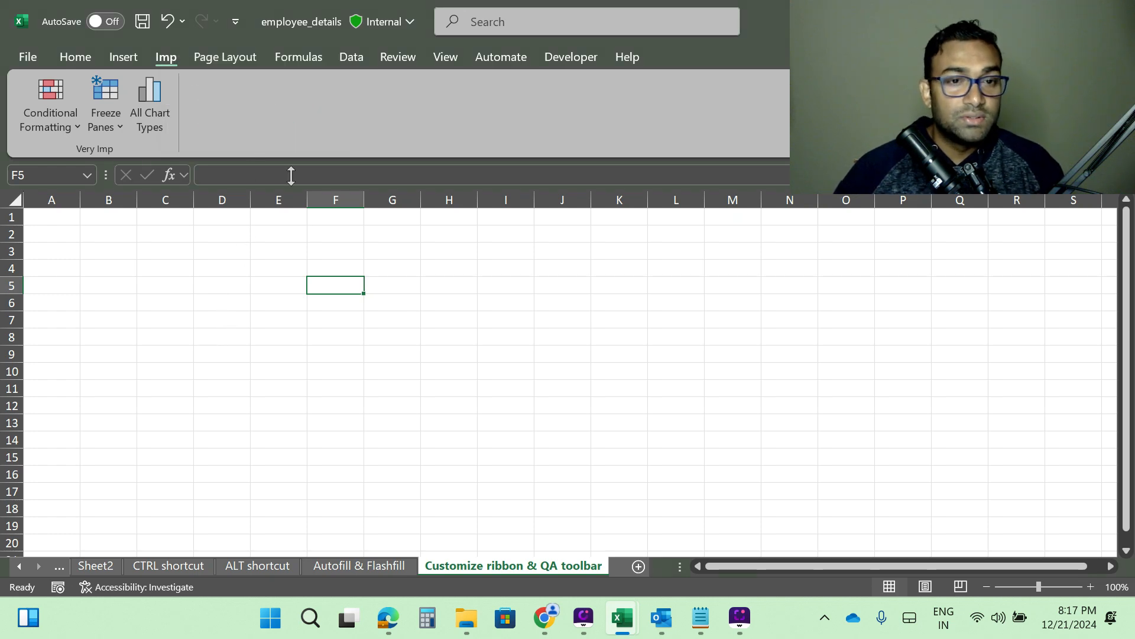
# Remove the custom Imp tab from the ribbon and apply the change.
pyautogui.rightClick(258, 116)
pyautogui.click(341, 158)
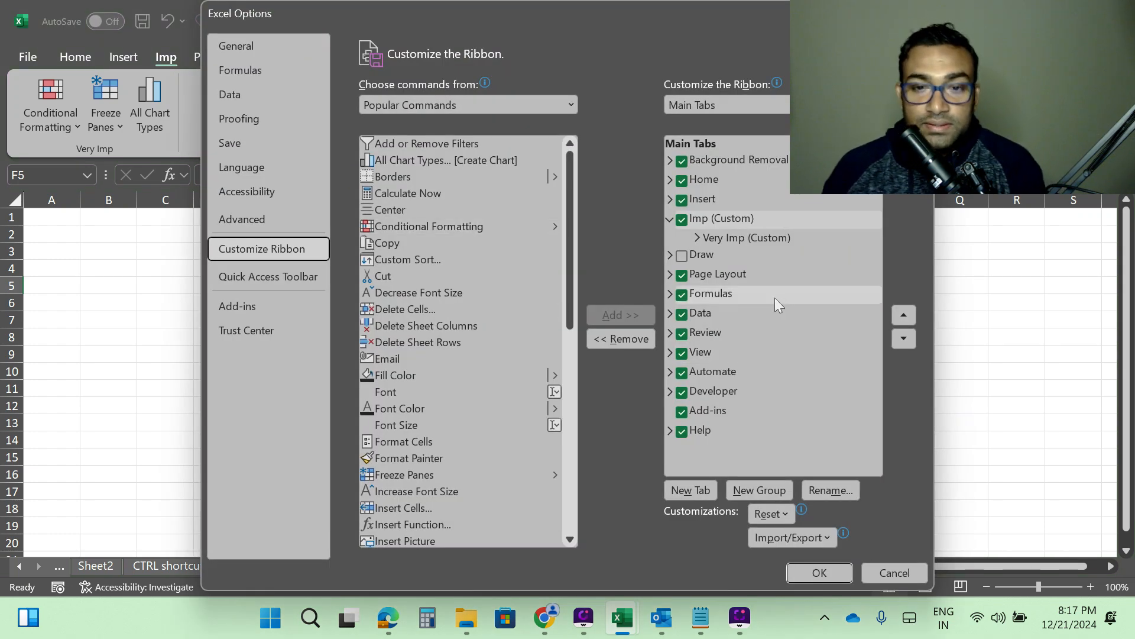
pyautogui.click(684, 222)
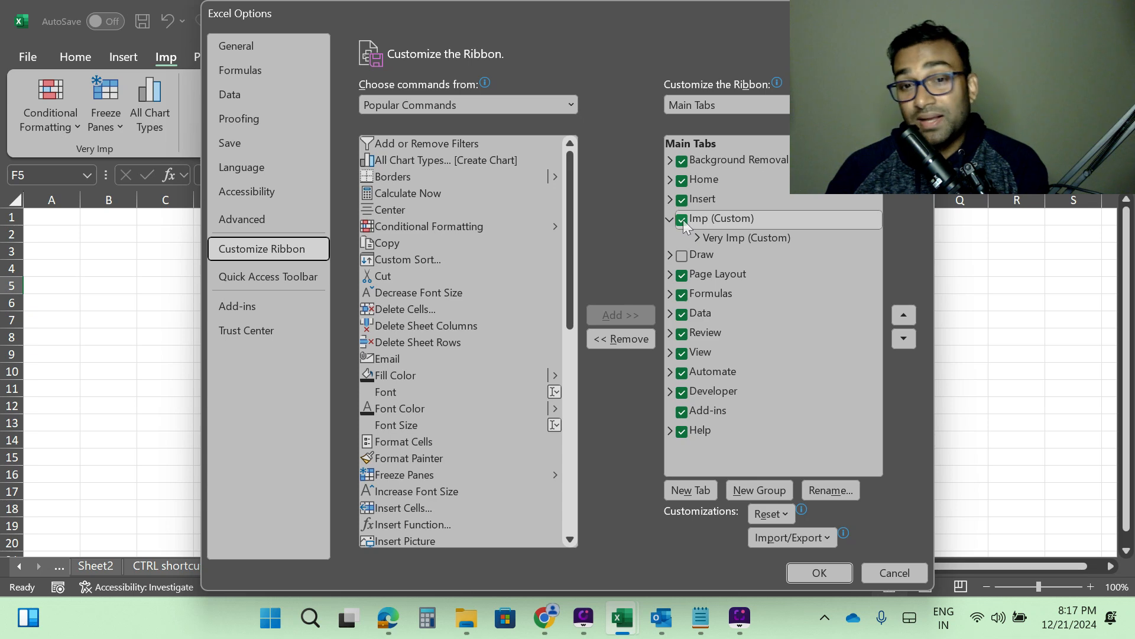
pyautogui.click(726, 226)
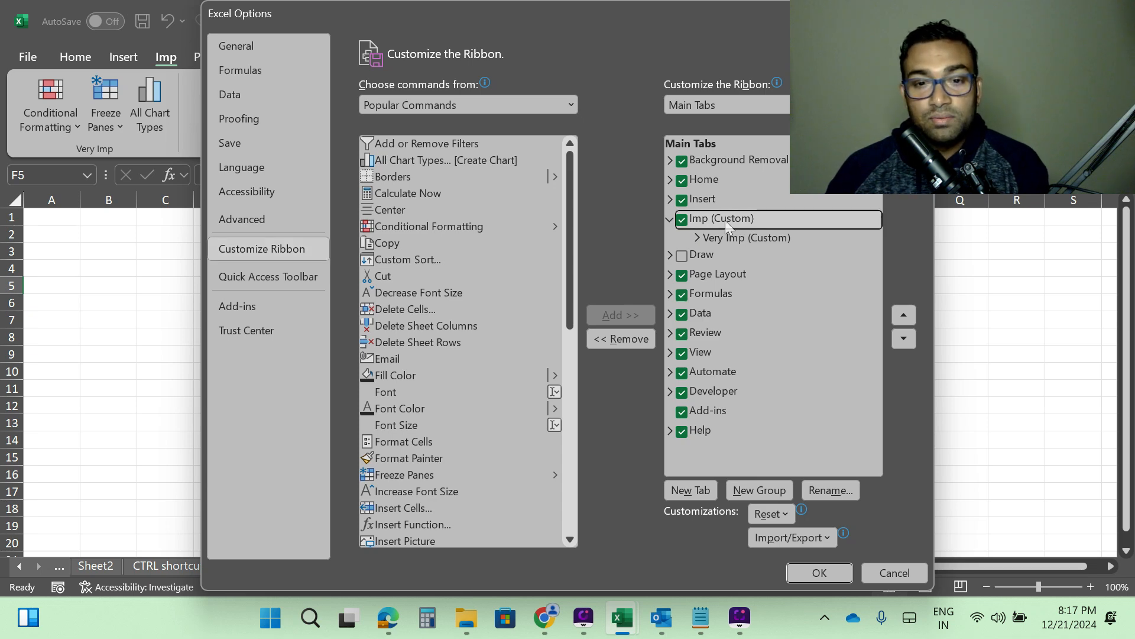
pyautogui.click(625, 338)
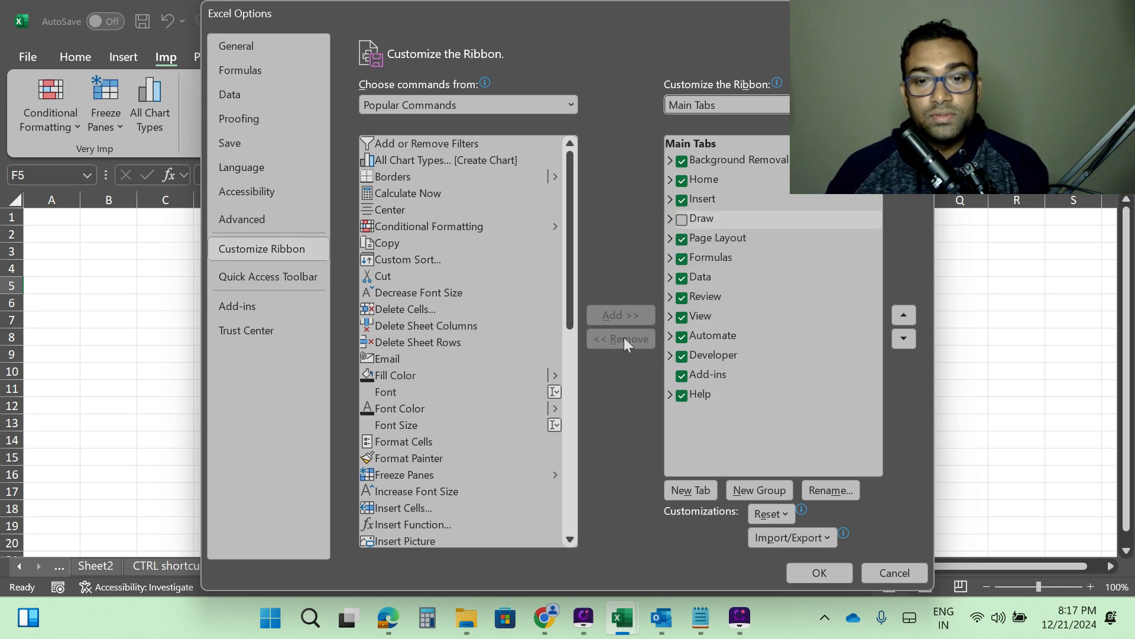
pyautogui.click(825, 571)
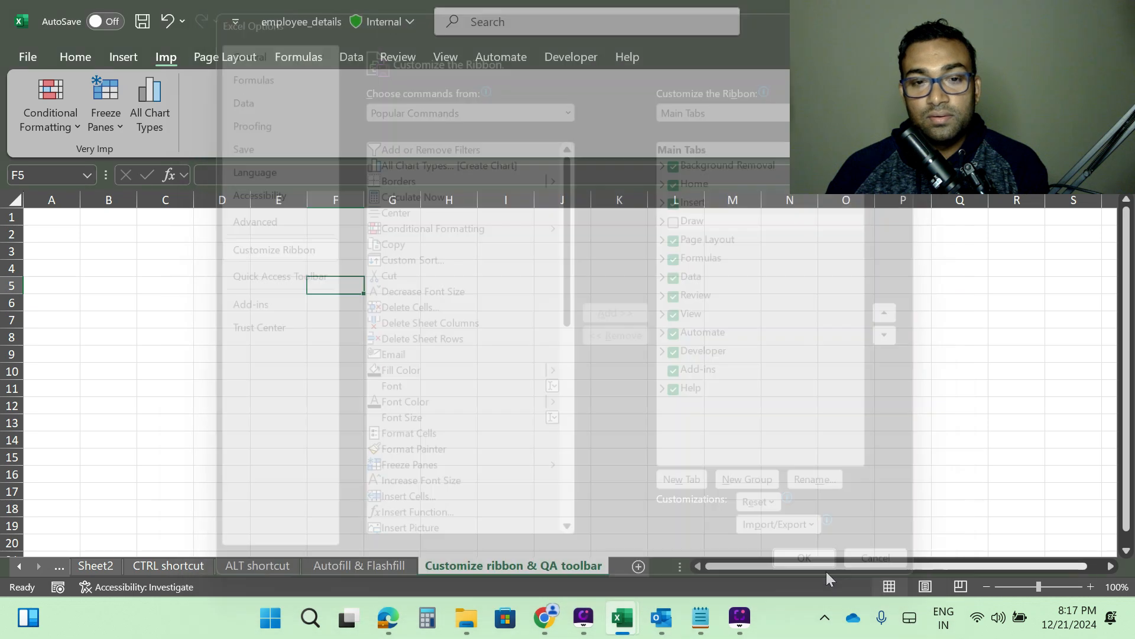